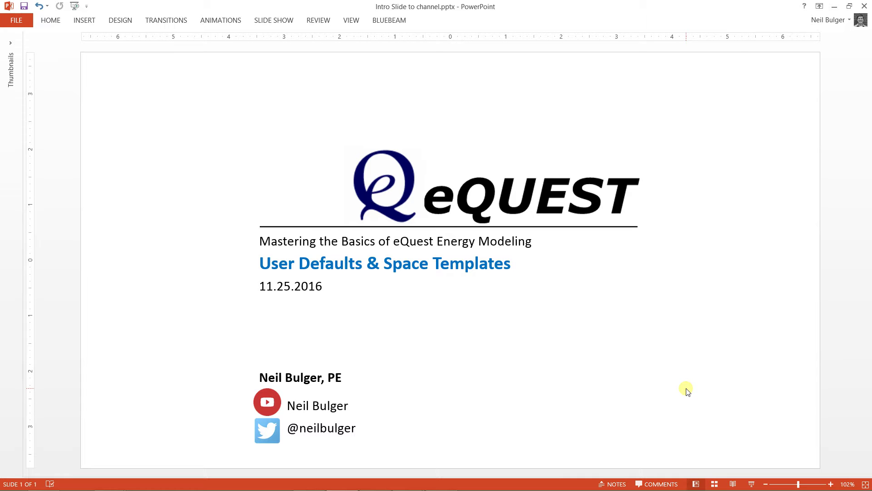
- Bring the Integral Office eQUEST project to the front and select Global Parameters in the Component Tree
{"action": "key", "text": "alt+Tab"}
{"action": "key", "text": "alt+Tab"}
{"action": "key", "text": "alt+Tab"}
{"action": "key", "text": "alt+Tab"}
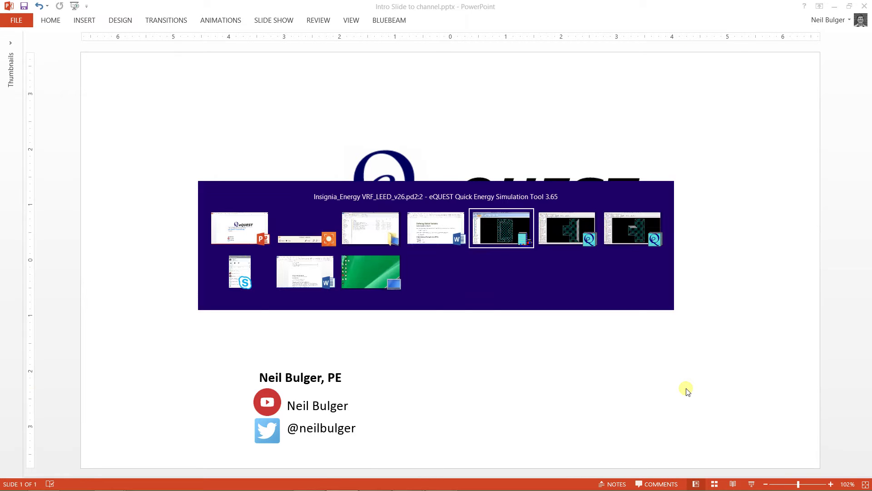
{"action": "key", "text": "alt+Tab"}
{"action": "key", "text": "alt+Tab"}
{"action": "key", "text": "alt+Tab"}
{"action": "key", "text": "alt+Tab"}
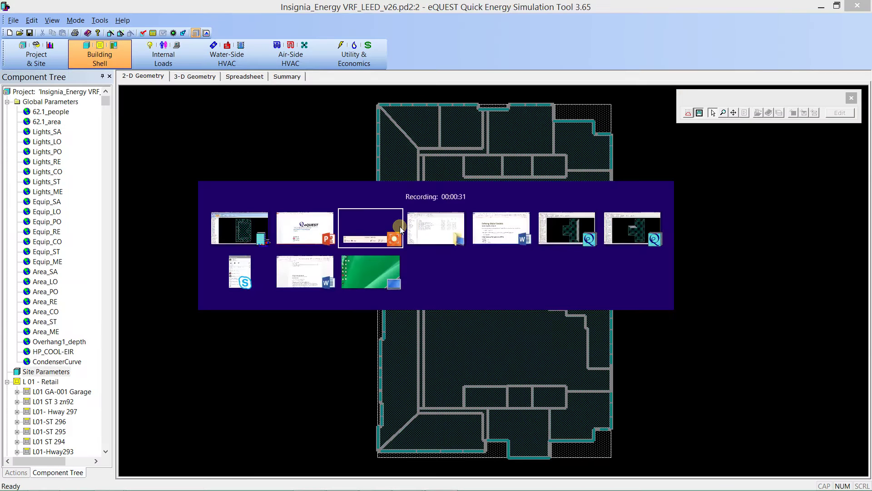
{"action": "key", "text": "alt+Tab"}
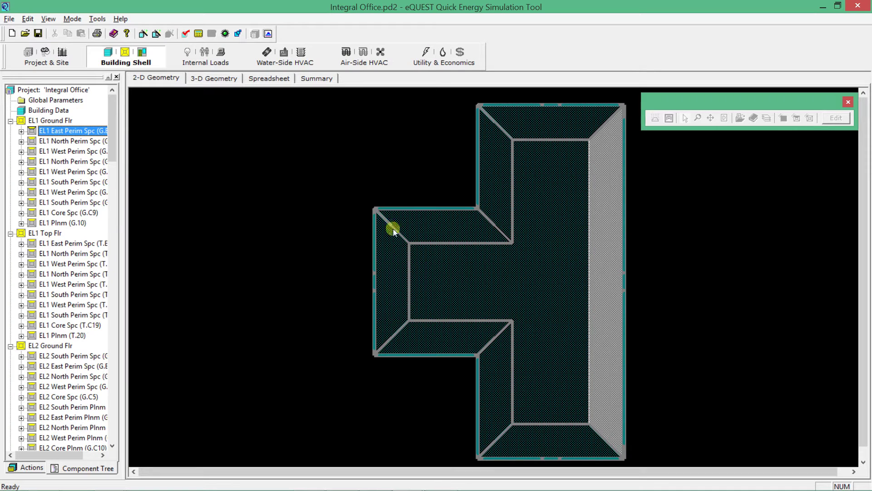
{"action": "key", "text": "alt+Tab"}
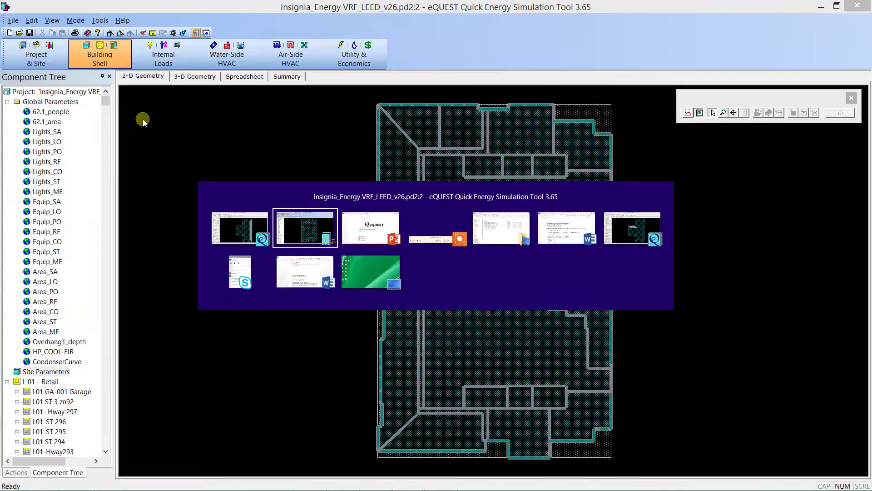
{"action": "key", "text": "alt+shift+Tab"}
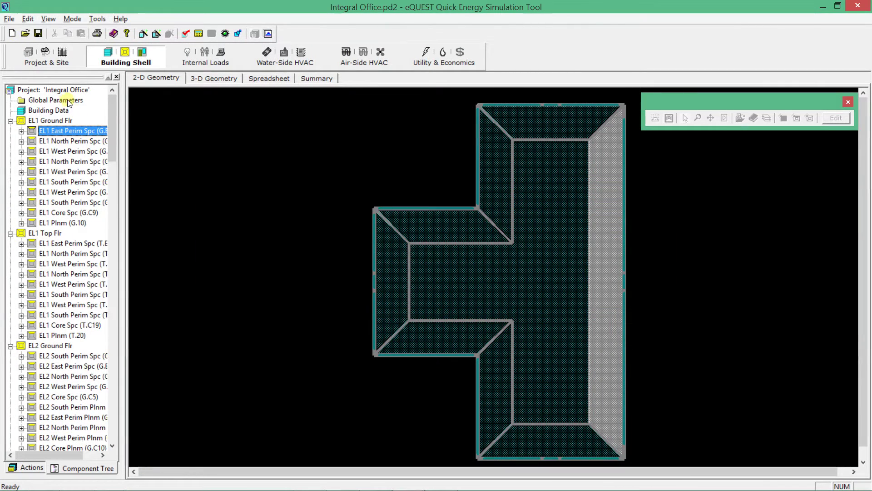
{"action": "left_click", "coordinate": [64, 101]}
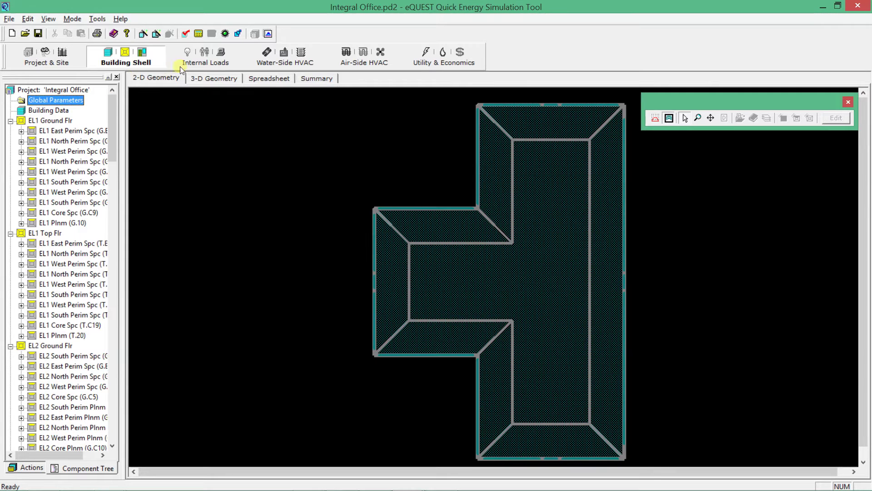
- In Internal Loads, open EL1 East Perim Spc and check its Area/Person user default without changing it
{"action": "left_click", "coordinate": [197, 58]}
{"action": "double_click", "coordinate": [63, 122]}
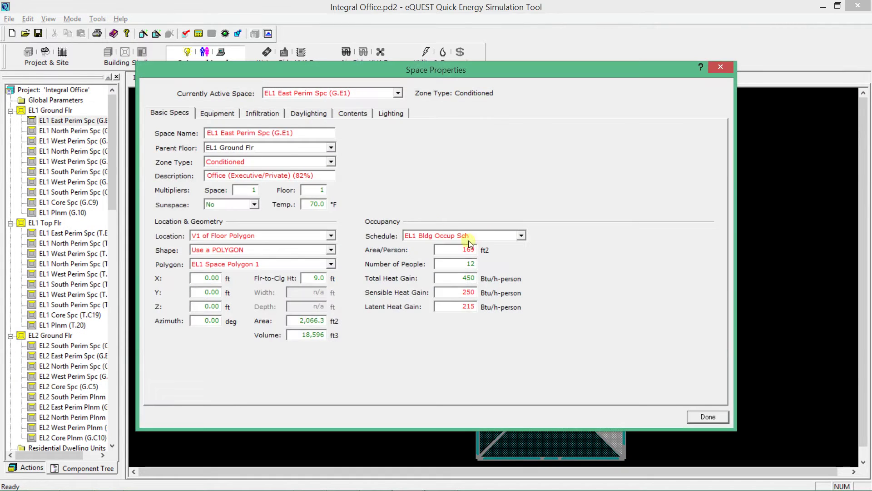
{"action": "right_click", "coordinate": [435, 248]}
{"action": "left_click", "coordinate": [396, 313]}
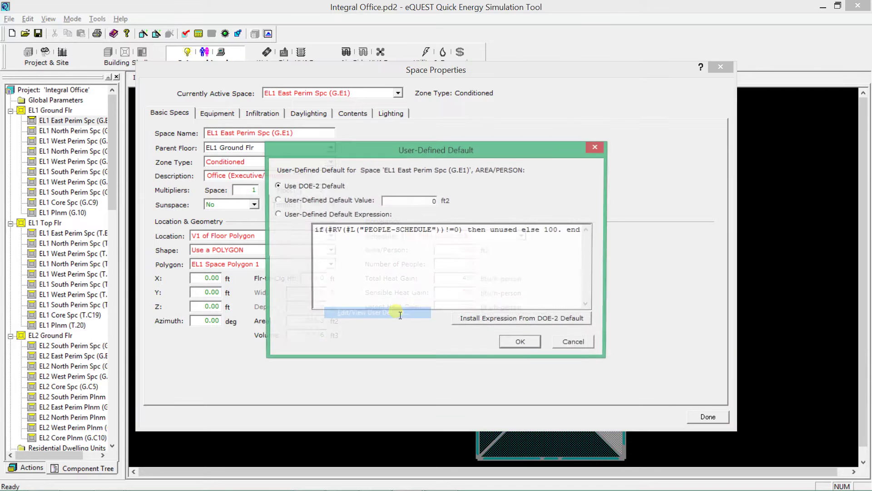
{"action": "left_click", "coordinate": [325, 201]}
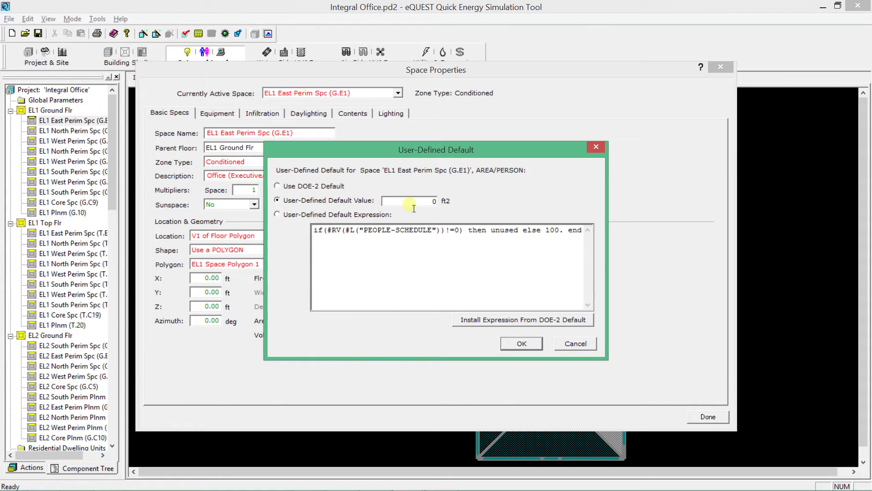
{"action": "mouse_move", "coordinate": [442, 150]}
{"action": "left_mouse_down"}
{"action": "mouse_move", "coordinate": [280, 137]}
{"action": "mouse_move", "coordinate": [446, 163]}
{"action": "left_mouse_up"}
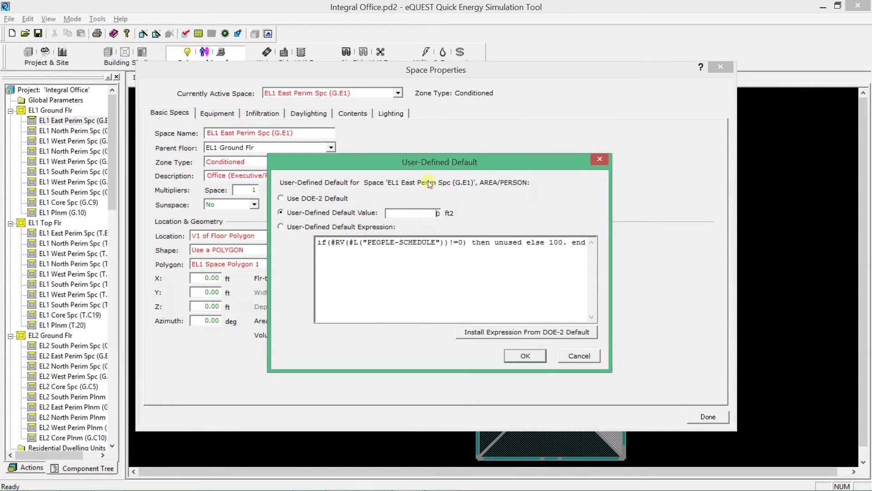
{"action": "left_click", "coordinate": [574, 355]}
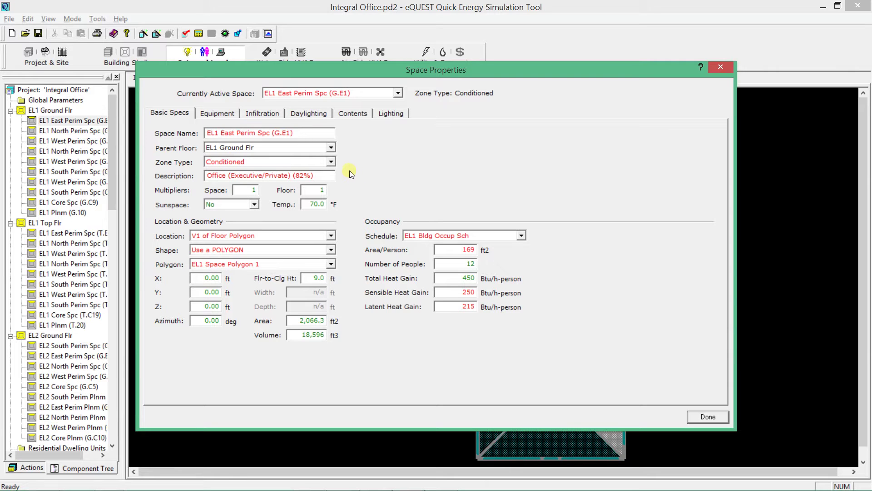
- Review the space description, then show its equipment load of 0.660 W/ft2 with EL1 Bldg Misc Sch
{"action": "left_click_drag", "start_coordinate": [204, 175], "coordinate": [326, 187]}
{"action": "left_click", "coordinate": [327, 179]}
{"action": "left_click_drag", "start_coordinate": [323, 178], "coordinate": [216, 162]}
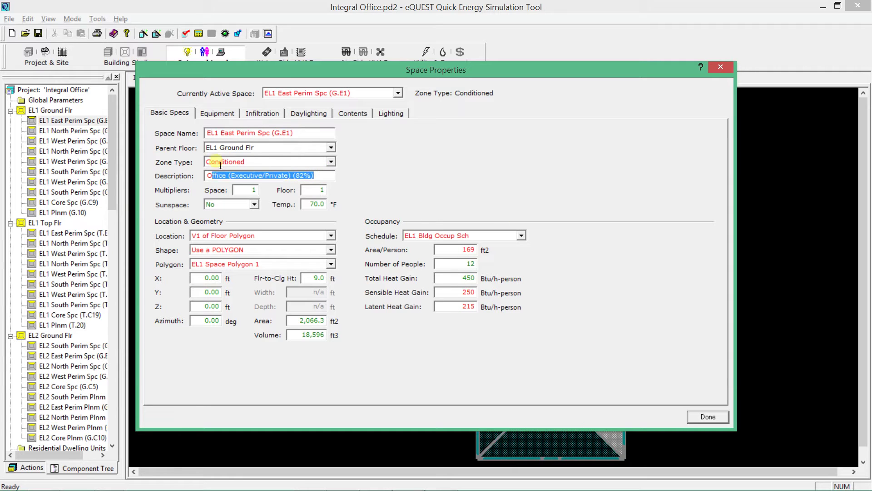
{"action": "left_click", "coordinate": [211, 178]}
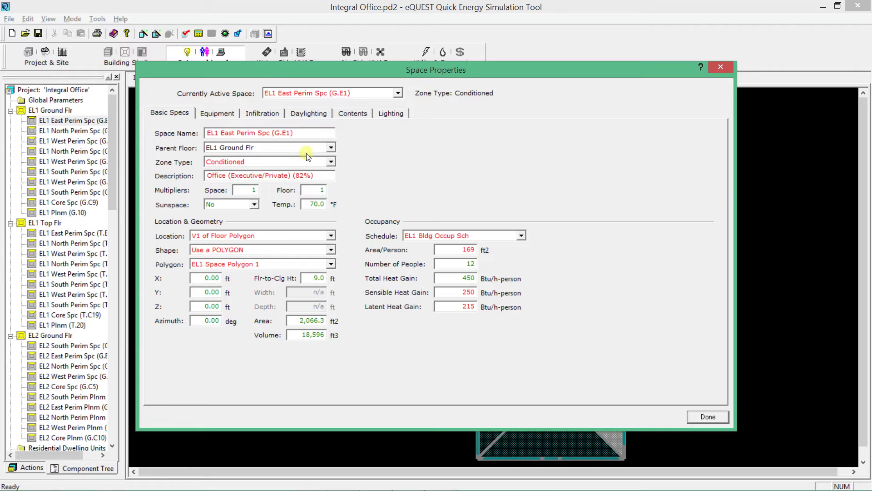
{"action": "left_click_drag", "start_coordinate": [326, 178], "coordinate": [209, 177]}
{"action": "left_click", "coordinate": [332, 180]}
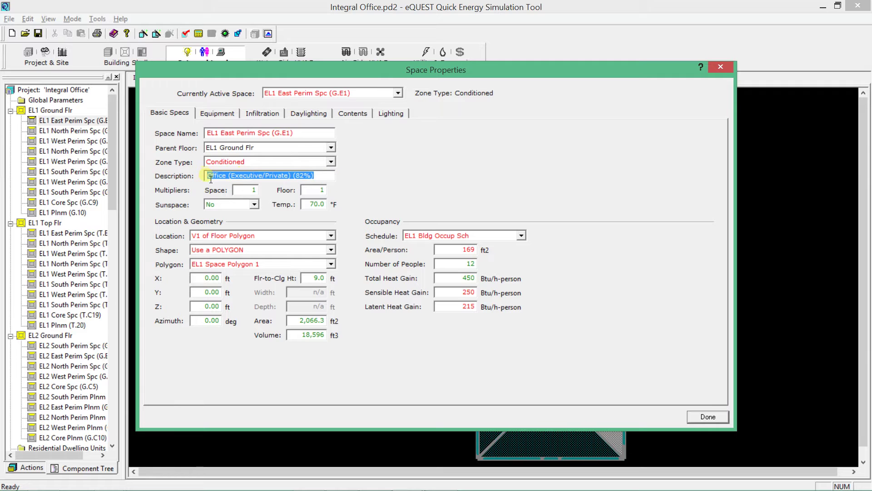
{"action": "left_click", "coordinate": [211, 179]}
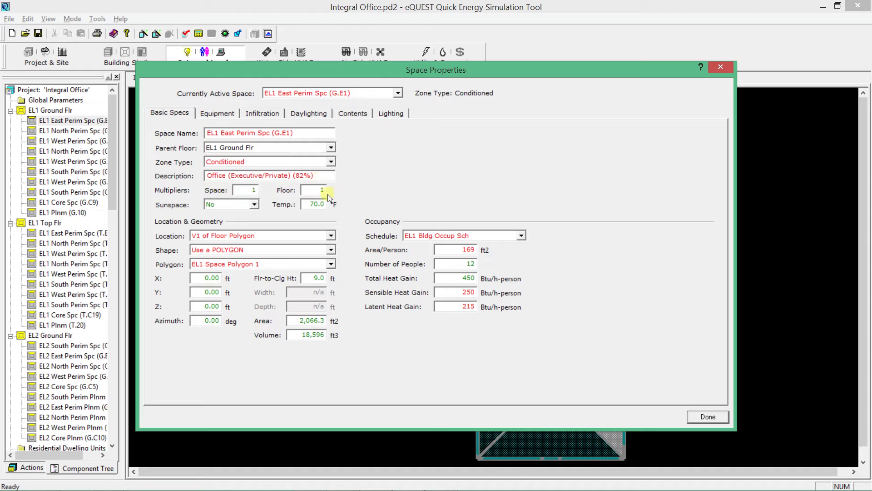
{"action": "left_click", "coordinate": [221, 117]}
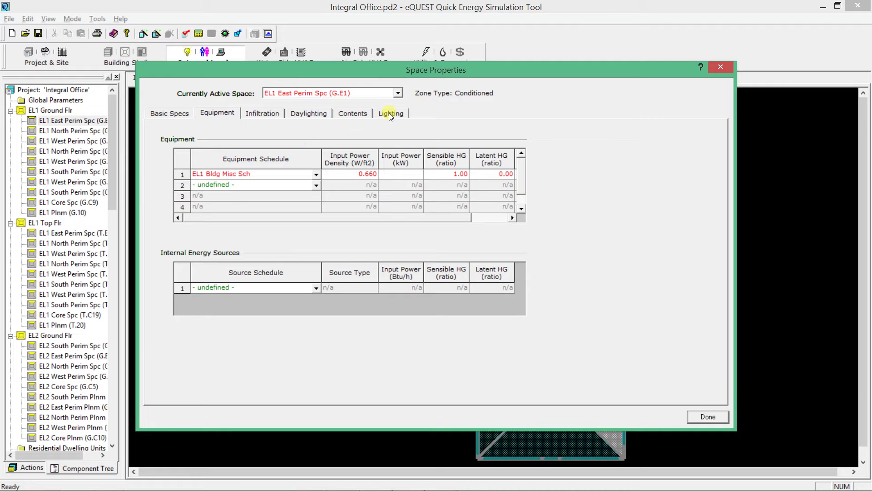
- Switch to the Insignia_Energy VRF_LEED_v26 project, orbit its 3-D model, and enter Internal Loads mode
{"action": "key", "text": "alt+Tab"}
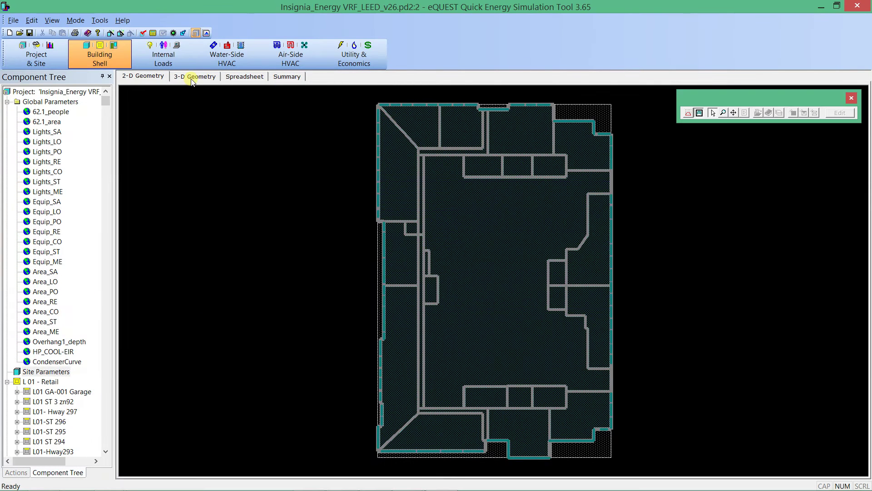
{"action": "left_click", "coordinate": [192, 77]}
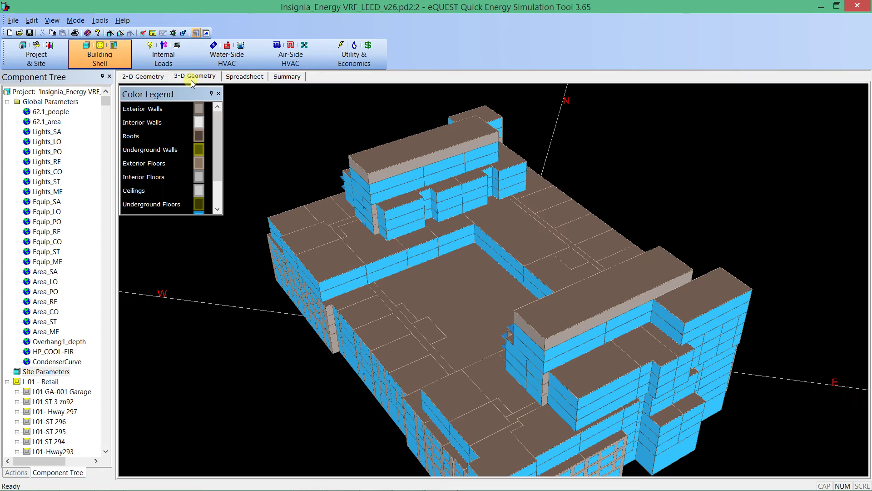
{"action": "left_click_drag", "start_coordinate": [405, 323], "coordinate": [492, 317]}
{"action": "left_click_drag", "start_coordinate": [555, 316], "coordinate": [563, 320]}
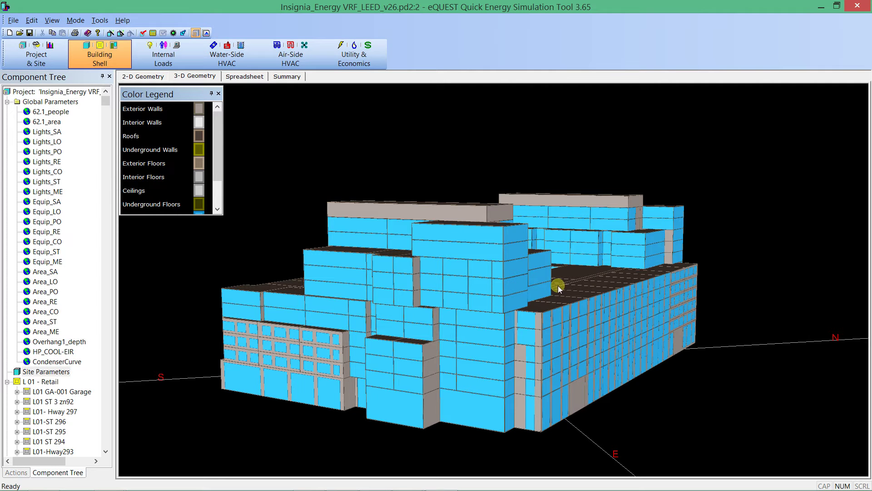
{"action": "mouse_move", "coordinate": [558, 285]}
{"action": "left_mouse_down"}
{"action": "mouse_move", "coordinate": [612, 314]}
{"action": "mouse_move", "coordinate": [586, 293]}
{"action": "mouse_move", "coordinate": [556, 327]}
{"action": "mouse_move", "coordinate": [497, 331]}
{"action": "mouse_move", "coordinate": [499, 346]}
{"action": "mouse_move", "coordinate": [454, 336]}
{"action": "left_mouse_up"}
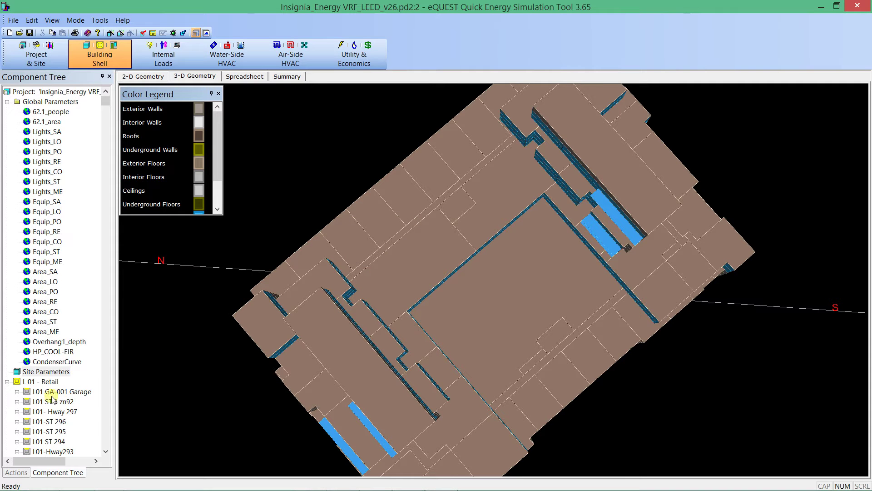
{"action": "left_click", "coordinate": [55, 411]}
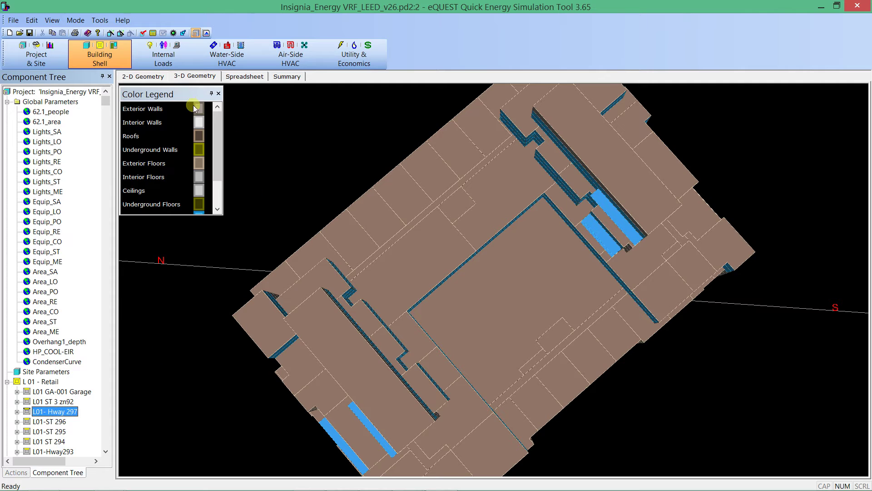
{"action": "left_click", "coordinate": [165, 51]}
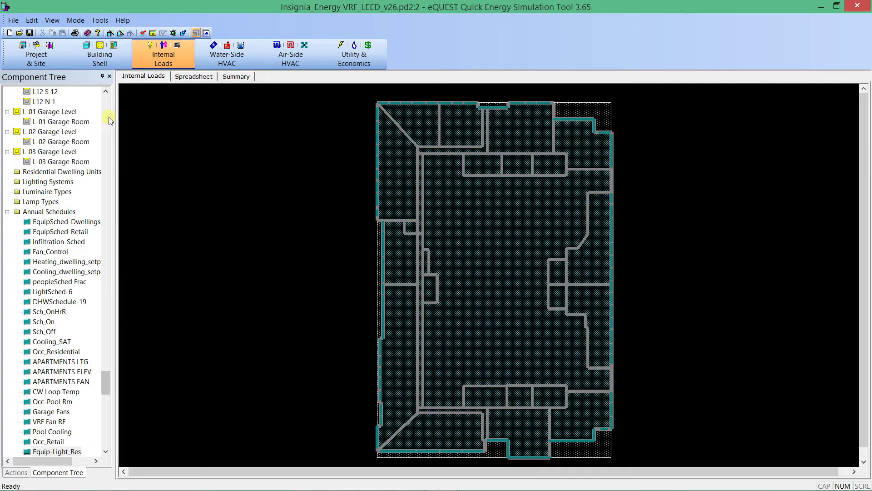
- Open space L01a Retail zn77 and review its equipment and lighting loads
{"action": "scroll", "coordinate": [110, 114], "scroll_direction": "up", "scroll_amount": 10}
{"action": "scroll", "coordinate": [107, 114], "scroll_direction": "up", "scroll_amount": 15}
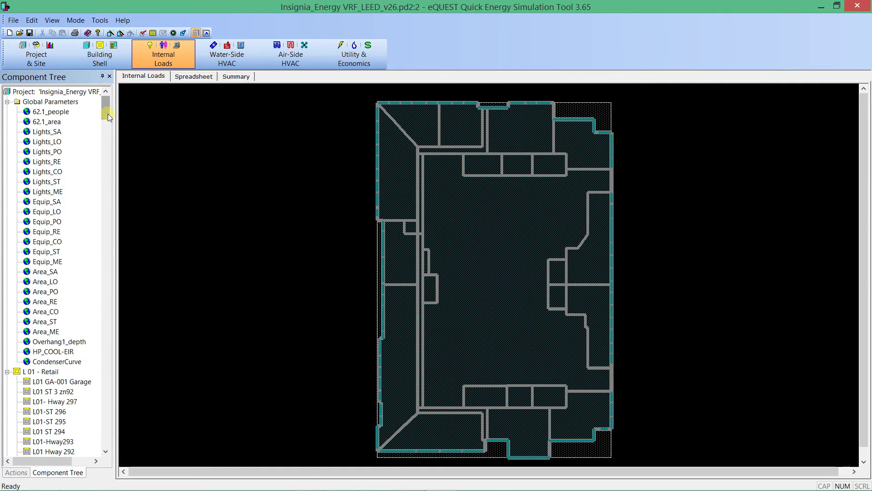
{"action": "left_click_drag", "start_coordinate": [107, 113], "coordinate": [104, 143]}
{"action": "left_click", "coordinate": [50, 132]}
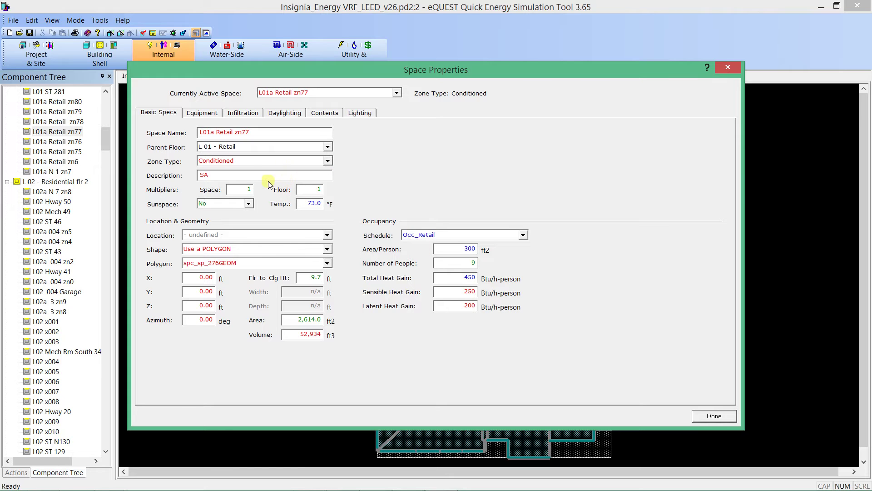
{"action": "left_click", "coordinate": [202, 113]}
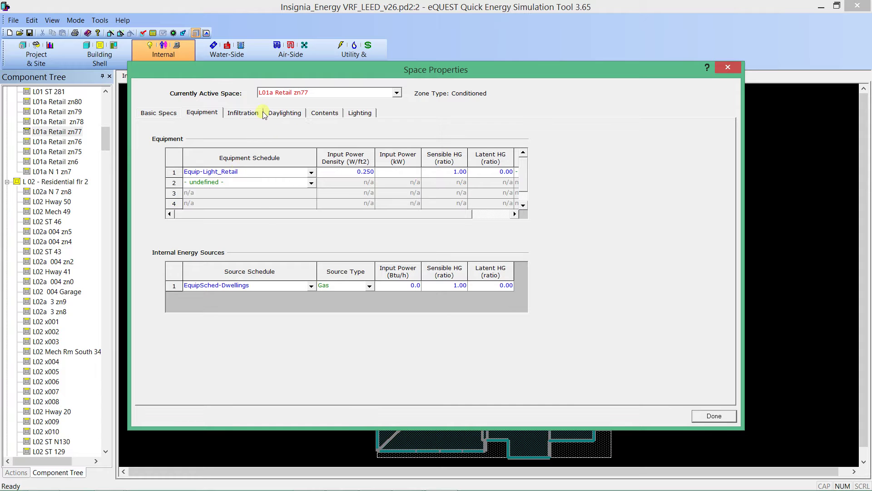
{"action": "left_click", "coordinate": [360, 113]}
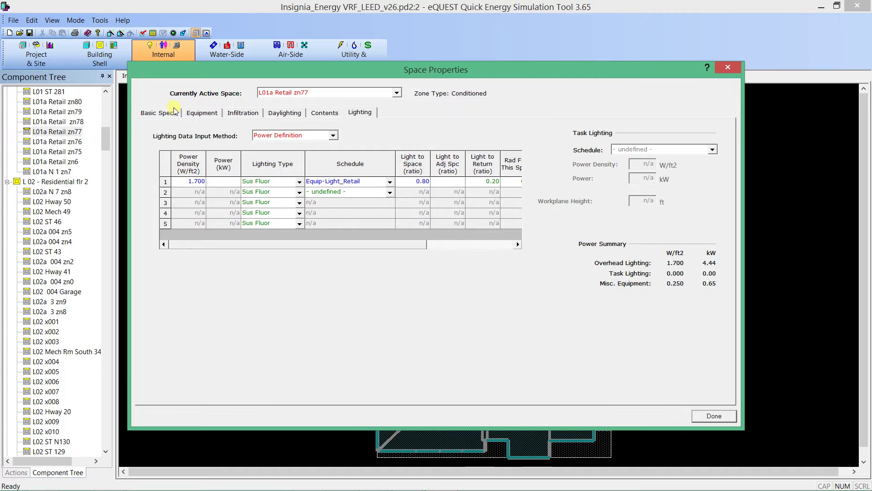
{"action": "left_click", "coordinate": [163, 115]}
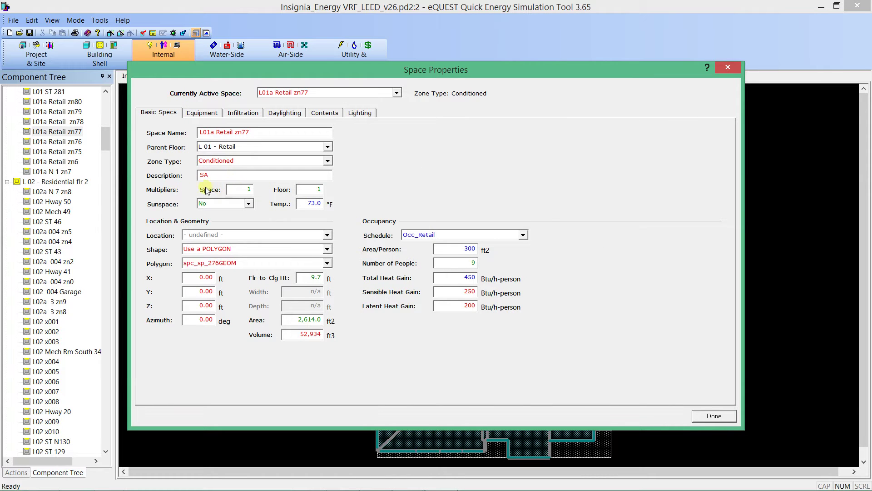
- Step through spaces L02 ST 46 and L02 Mech Rm South 34 to L03 x001
{"action": "left_click", "coordinate": [313, 93]}
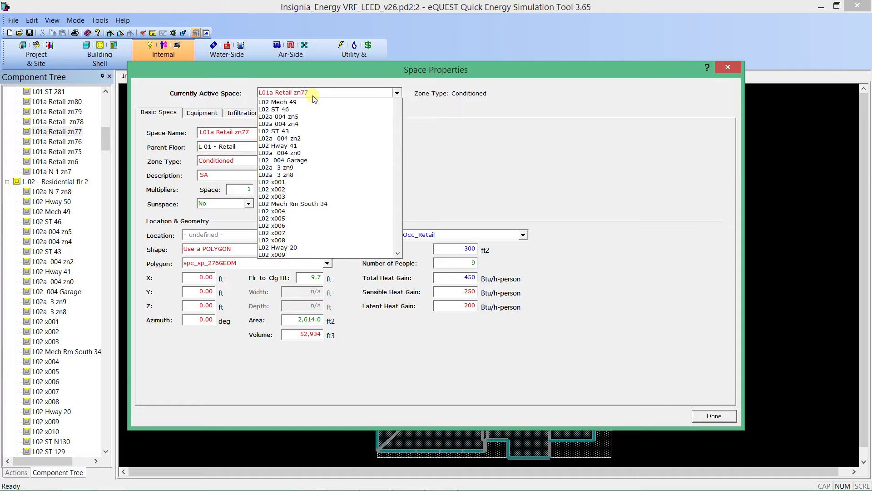
{"action": "left_click", "coordinate": [290, 161]}
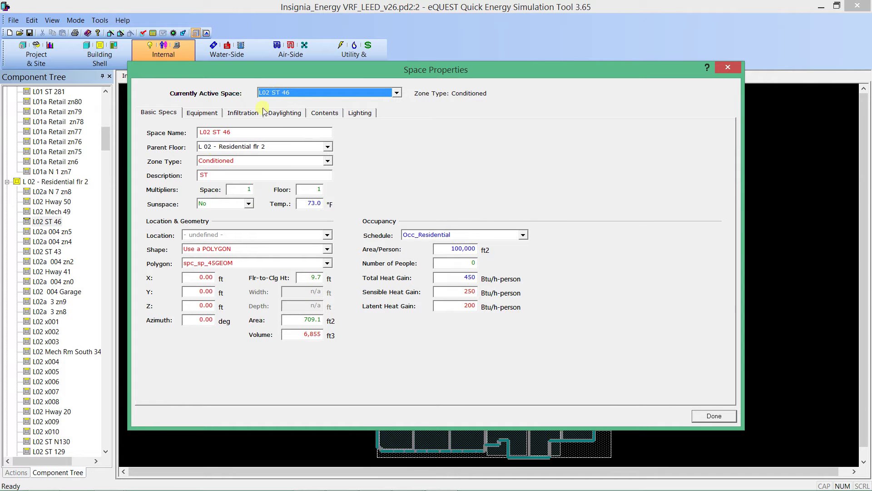
{"action": "left_click", "coordinate": [279, 93]}
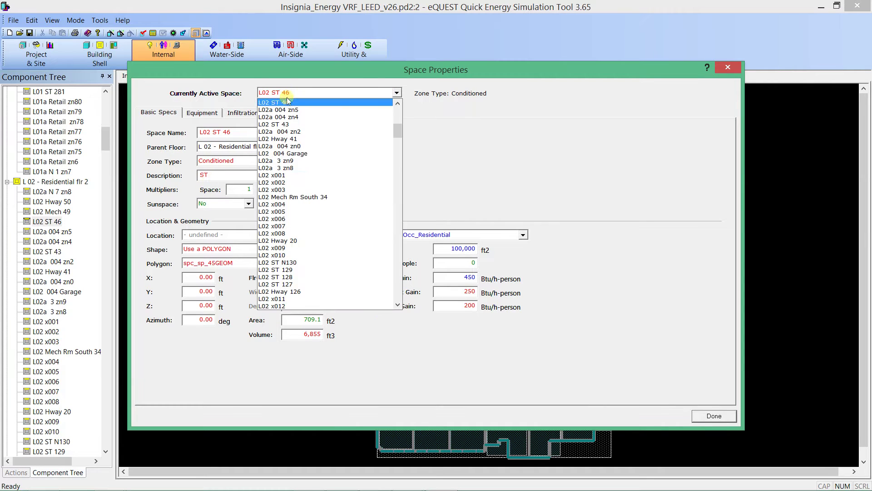
{"action": "left_click", "coordinate": [284, 194]}
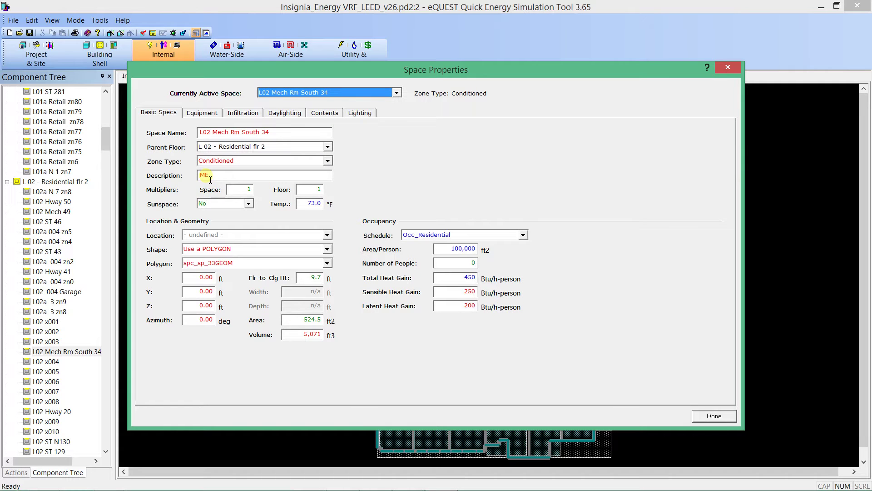
{"action": "left_click", "coordinate": [280, 92]}
{"action": "scroll", "coordinate": [302, 241], "scroll_direction": "down", "scroll_amount": 2}
{"action": "left_click", "coordinate": [282, 270]}
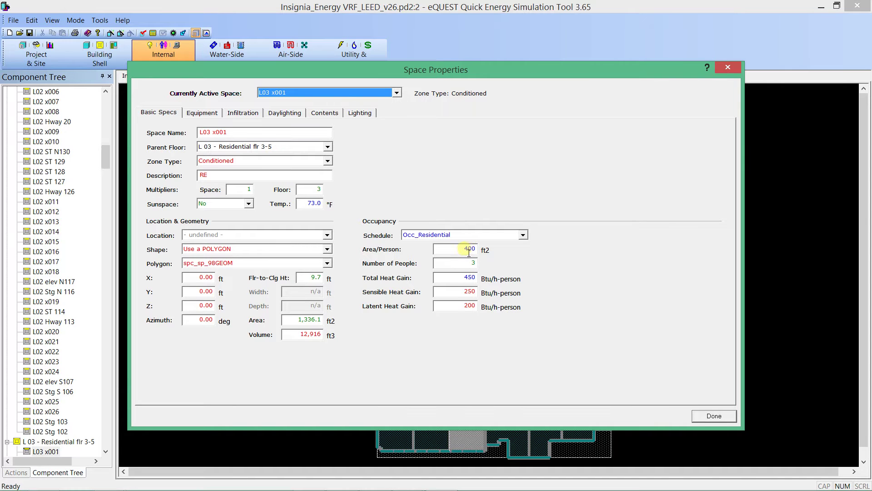
{"action": "right_click", "coordinate": [460, 253]}
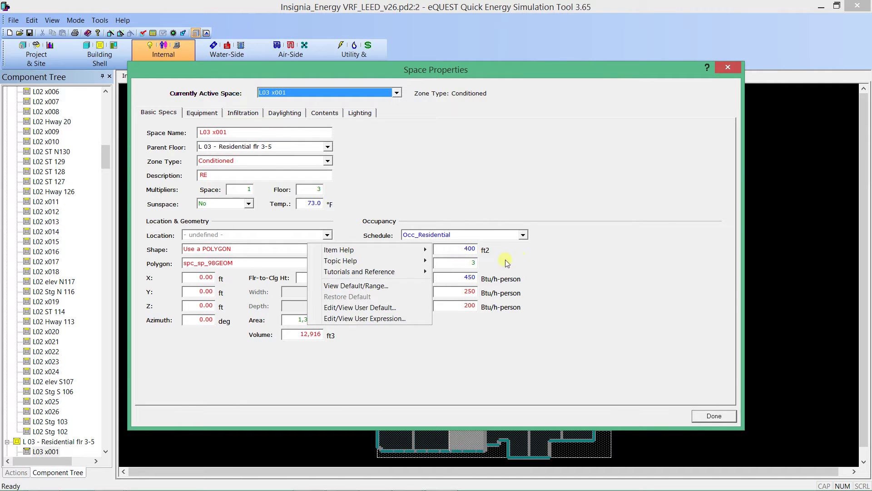
{"action": "left_click", "coordinate": [389, 308]}
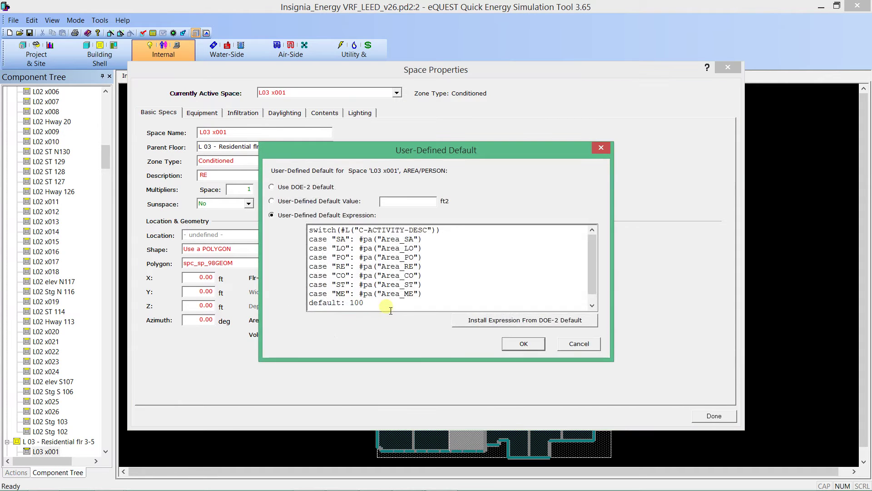
{"action": "mouse_move", "coordinate": [429, 231]}
{"action": "left_mouse_down"}
{"action": "mouse_move", "coordinate": [365, 232]}
{"action": "mouse_move", "coordinate": [429, 236]}
{"action": "left_mouse_up"}
{"action": "left_click", "coordinate": [364, 232]}
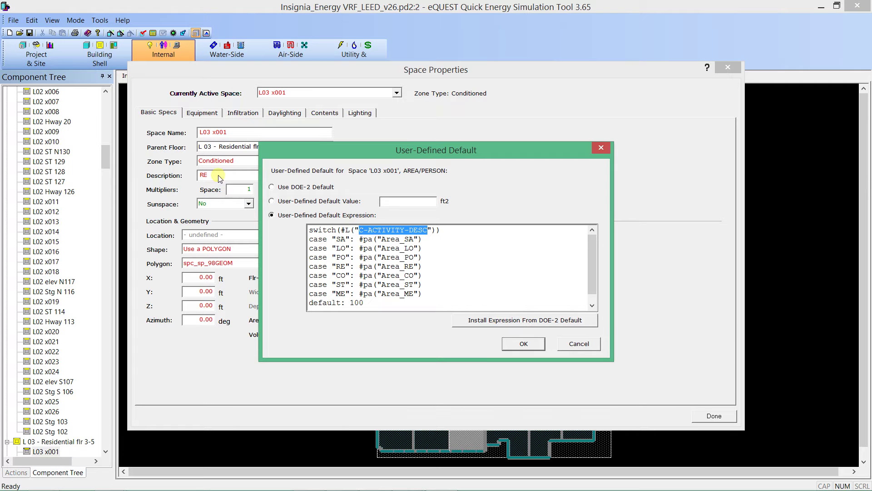
{"action": "left_click", "coordinate": [339, 231]}
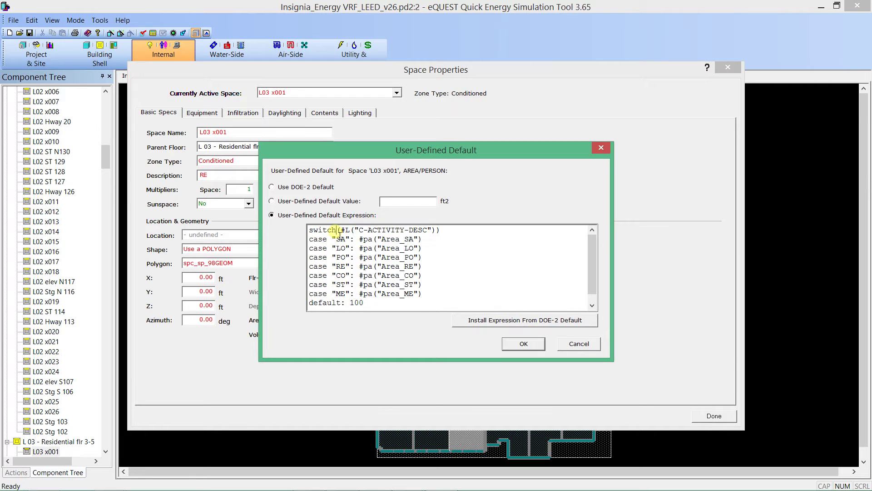
{"action": "double_click", "coordinate": [339, 232]}
{"action": "left_click", "coordinate": [309, 233]}
{"action": "left_click_drag", "start_coordinate": [308, 233], "coordinate": [442, 233]}
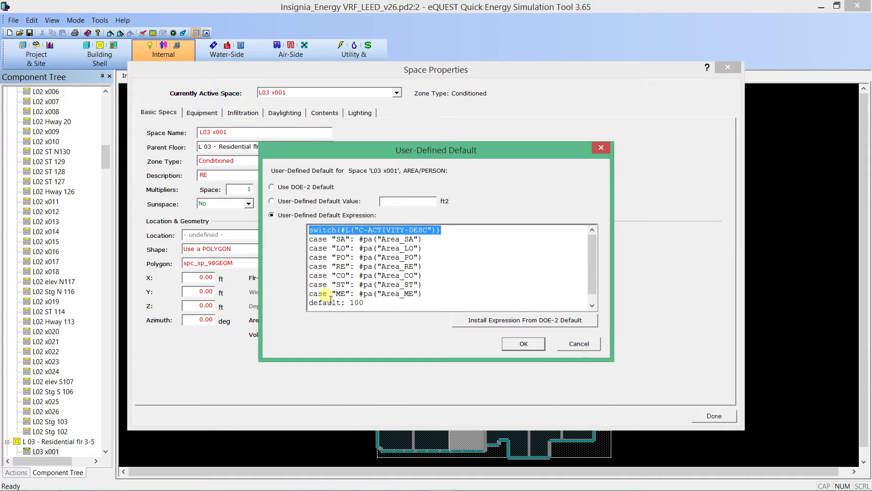
{"action": "left_click_drag", "start_coordinate": [337, 303], "coordinate": [382, 308]}
{"action": "left_click", "coordinate": [370, 302]}
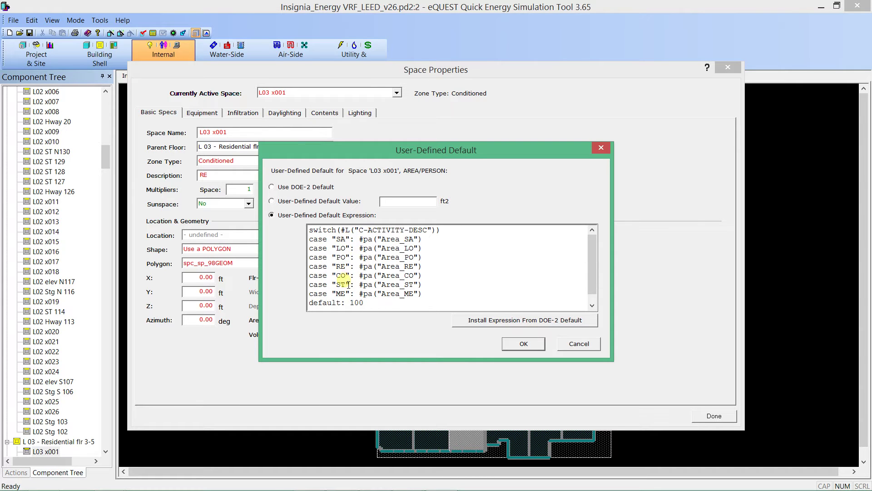
{"action": "left_click_drag", "start_coordinate": [361, 275], "coordinate": [440, 282]}
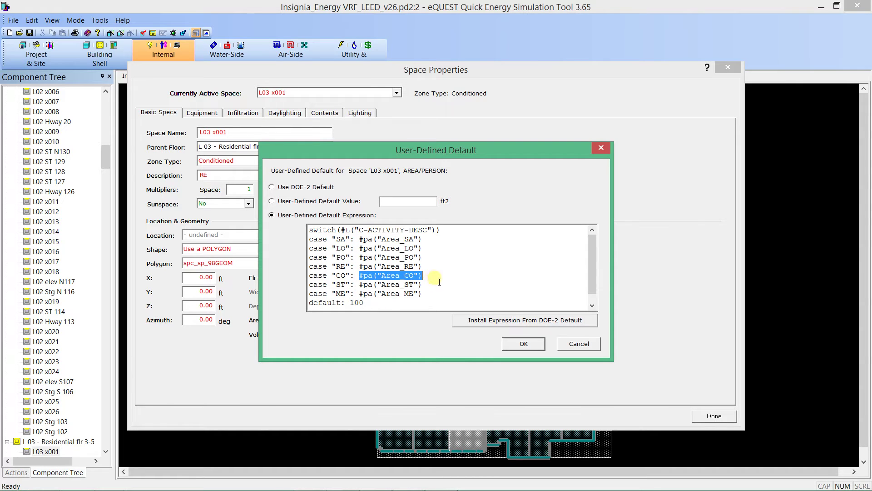
{"action": "left_click", "coordinate": [420, 277]}
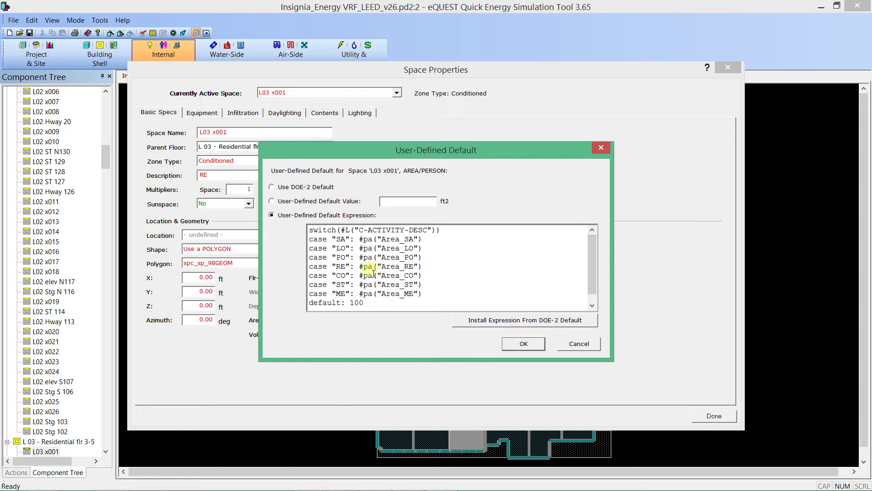
{"action": "left_click_drag", "start_coordinate": [359, 276], "coordinate": [424, 284]}
{"action": "left_click", "coordinate": [426, 277]}
{"action": "left_click", "coordinate": [522, 345]}
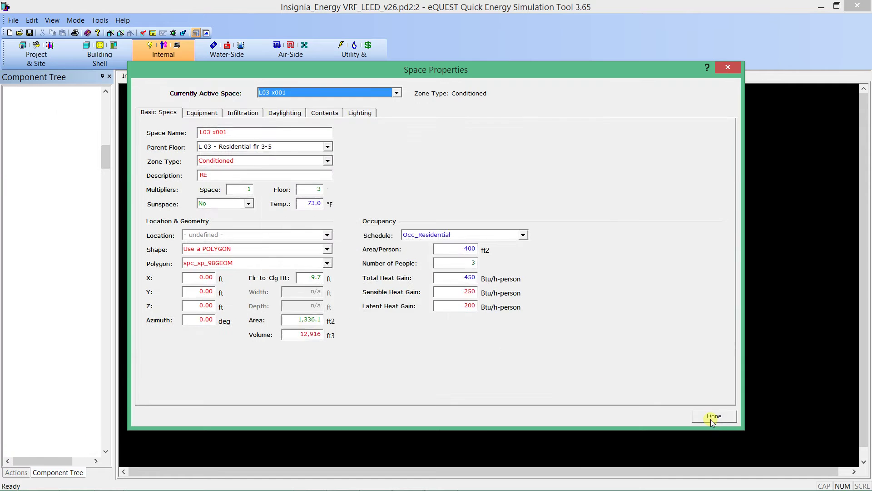
- Close the space properties and review the Equip_ST, Area_PO and Area_CO global parameters
{"action": "left_click", "coordinate": [711, 417]}
{"action": "scroll", "coordinate": [105, 158], "scroll_direction": "up", "scroll_amount": 1}
{"action": "left_click_drag", "start_coordinate": [105, 158], "coordinate": [103, 100]}
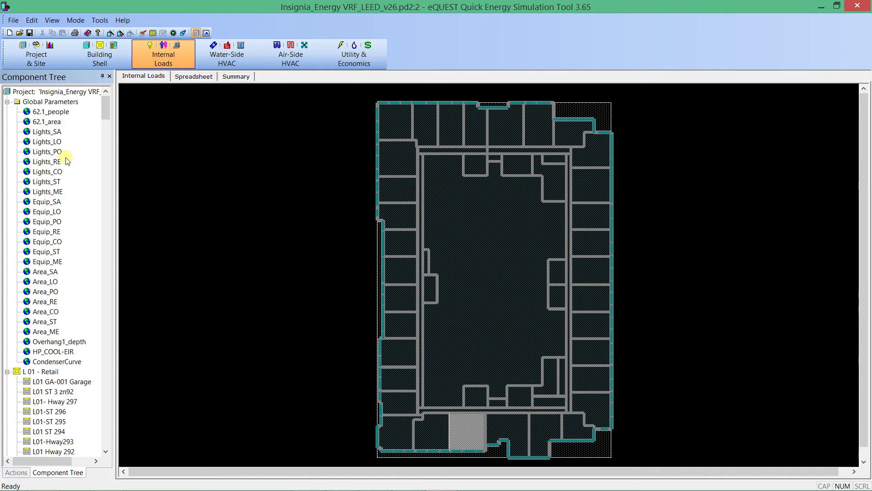
{"action": "left_click", "coordinate": [50, 251]}
{"action": "left_click", "coordinate": [54, 292]}
{"action": "left_click", "coordinate": [50, 312]}
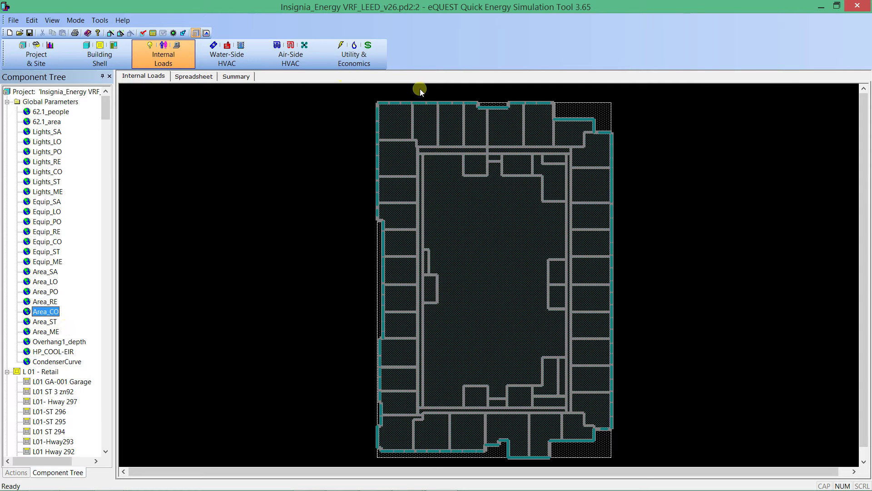
- In the Integral Office project, close Space Properties and view the building shell in 3-D
{"action": "key", "text": "alt+Tab"}
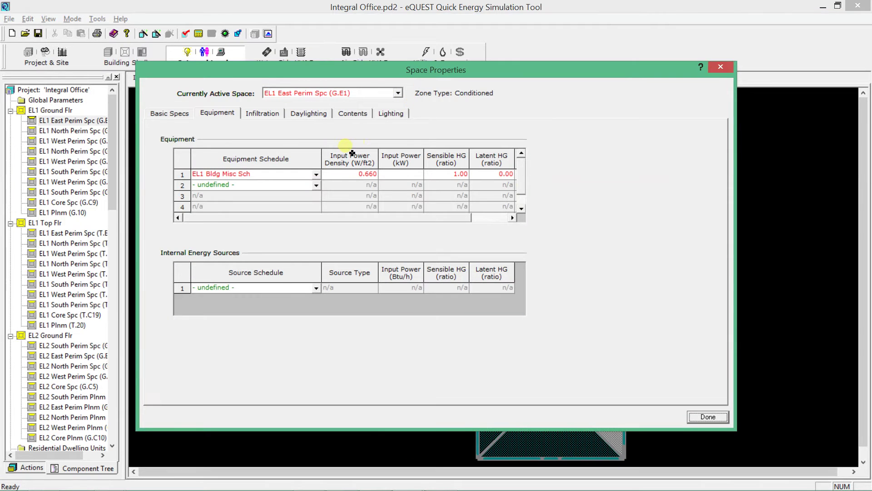
{"action": "left_click", "coordinate": [721, 67]}
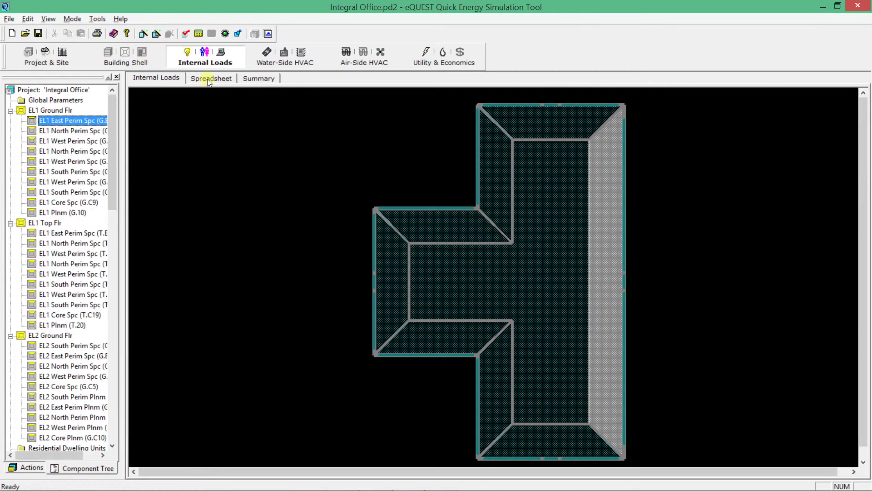
{"action": "left_click", "coordinate": [126, 57]}
{"action": "left_click", "coordinate": [201, 80]}
{"action": "mouse_move", "coordinate": [459, 268]}
{"action": "left_mouse_down"}
{"action": "mouse_move", "coordinate": [481, 280]}
{"action": "mouse_move", "coordinate": [433, 286]}
{"action": "mouse_move", "coordinate": [470, 299]}
{"action": "mouse_move", "coordinate": [446, 301]}
{"action": "mouse_move", "coordinate": [463, 305]}
{"action": "left_mouse_up"}
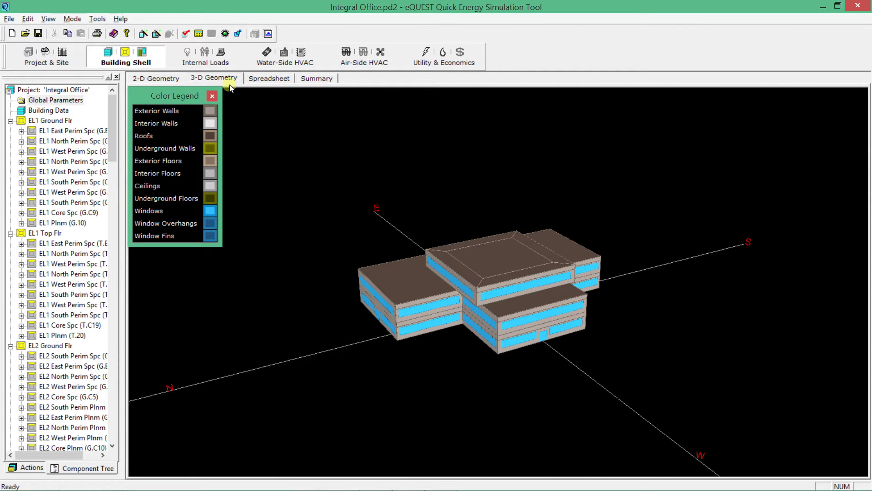
- Show the Internal Loads spaces spreadsheet with the Activity Desc. column widened to full descriptions
{"action": "left_click", "coordinate": [204, 58]}
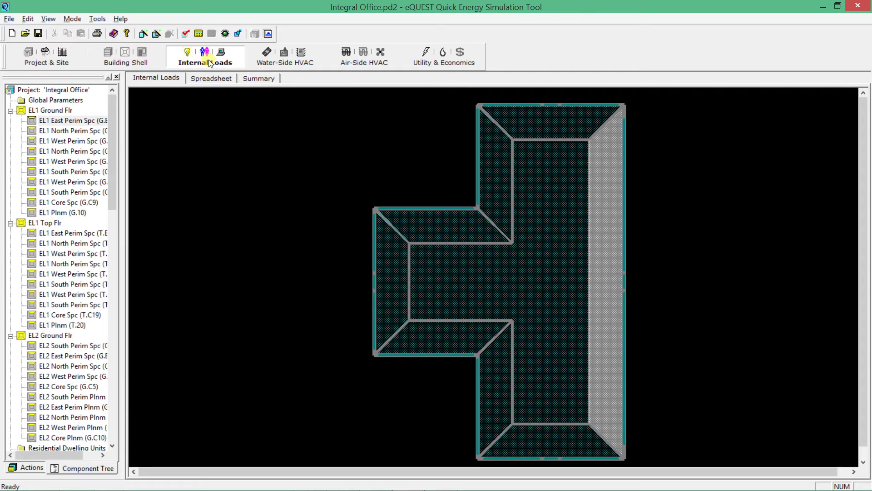
{"action": "left_click", "coordinate": [82, 142]}
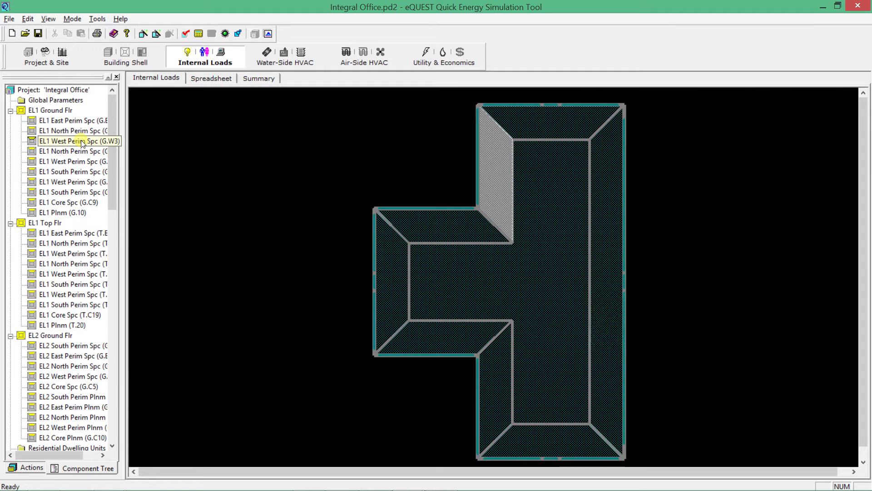
{"action": "left_click", "coordinate": [202, 80]}
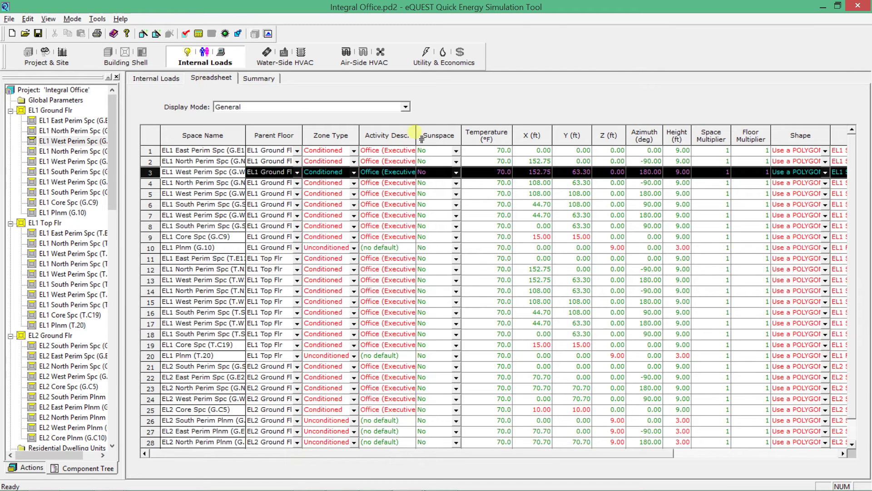
{"action": "left_click_drag", "start_coordinate": [422, 139], "coordinate": [490, 137]}
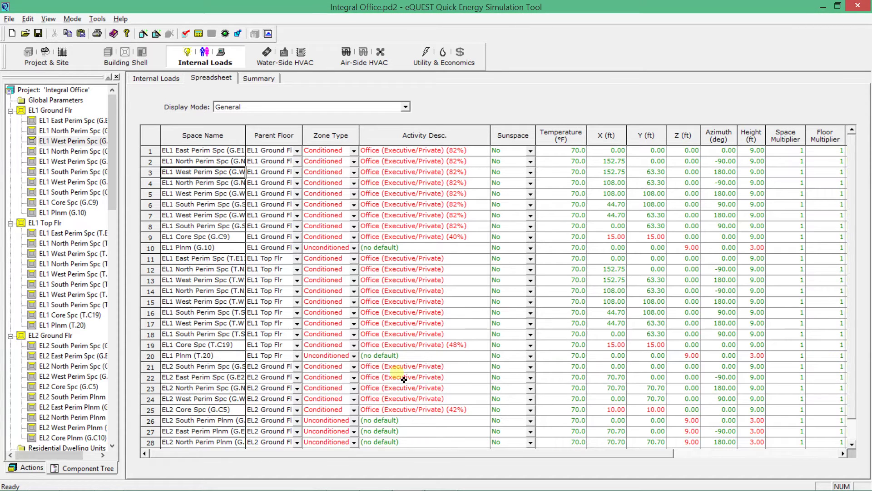
{"action": "scroll", "coordinate": [399, 377], "scroll_direction": "down", "scroll_amount": 1}
{"action": "scroll", "coordinate": [380, 405], "scroll_direction": "up", "scroll_amount": 1}
{"action": "key", "text": "alt+Tab"}
{"action": "key", "text": "alt+Tab"}
{"action": "key", "text": "alt+Tab"}
{"action": "key", "text": "alt+Tab"}
{"action": "key", "text": "alt+Tab"}
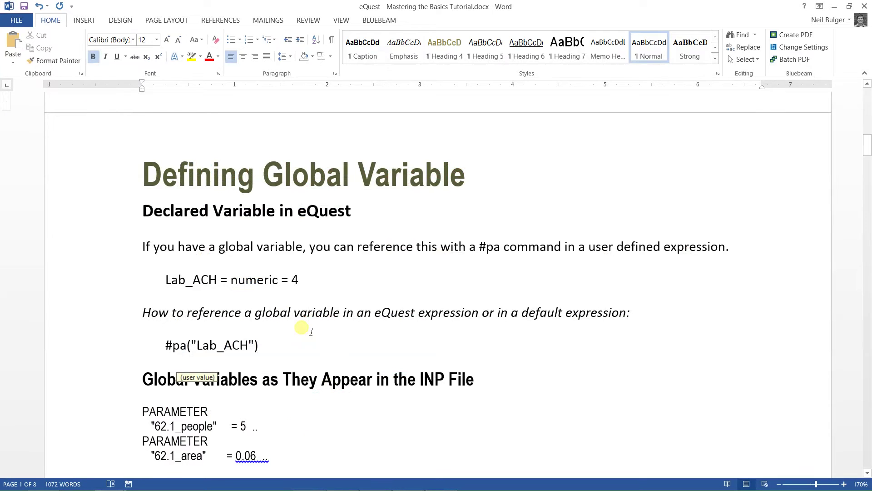
- In the Word tutorial, highlight the ME, CO and OO codes and the Mechanical Electrical description
{"action": "left_click", "coordinate": [312, 332]}
{"action": "scroll", "coordinate": [309, 359], "scroll_direction": "down", "scroll_amount": 8}
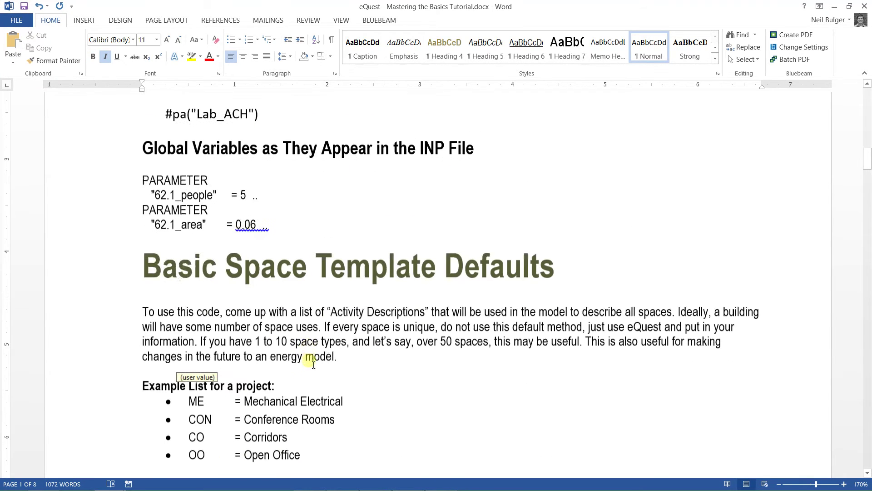
{"action": "left_click", "coordinate": [358, 386]}
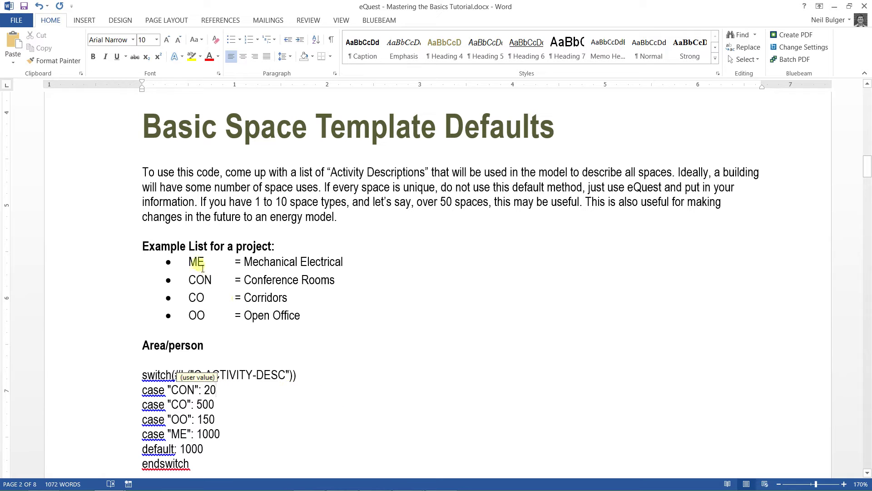
{"action": "left_click_drag", "start_coordinate": [193, 265], "coordinate": [234, 280]}
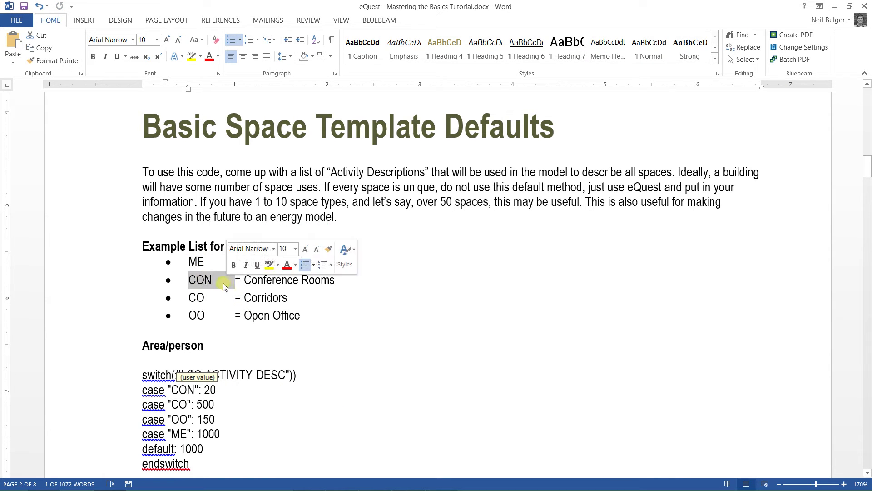
{"action": "left_click_drag", "start_coordinate": [191, 300], "coordinate": [211, 319]}
{"action": "left_click", "coordinate": [218, 331]}
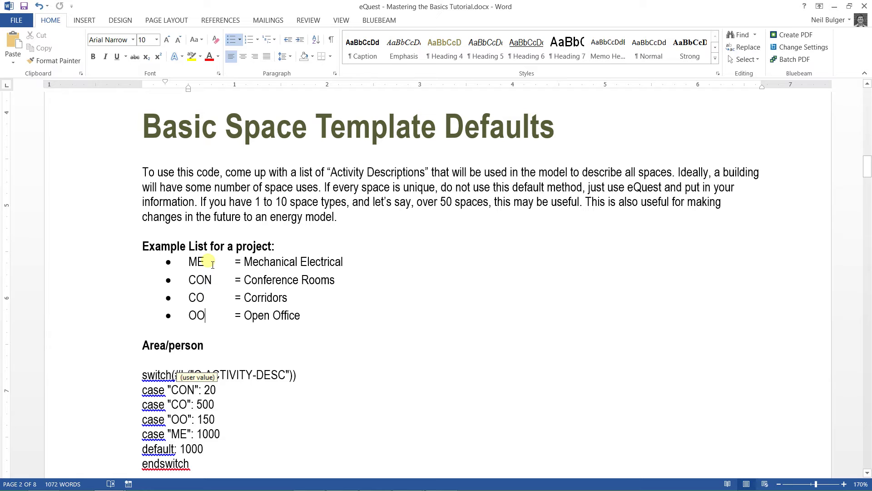
{"action": "left_click_drag", "start_coordinate": [244, 262], "coordinate": [350, 267]}
{"action": "left_click", "coordinate": [344, 262]}
{"action": "key", "text": "alt+Tab"}
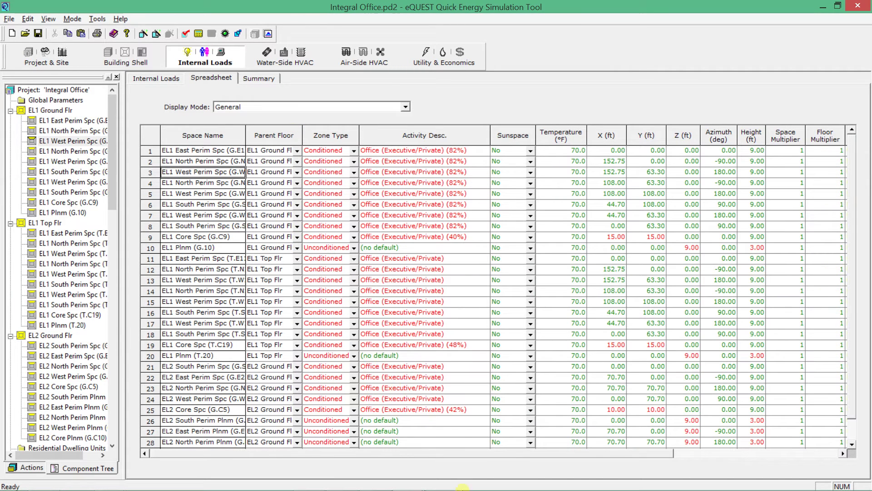
- Check the activity descriptions of the first few spaces in the Integral Office spreadsheet
{"action": "left_click", "coordinate": [420, 154]}
{"action": "left_click", "coordinate": [416, 164]}
{"action": "left_click", "coordinate": [415, 195]}
{"action": "left_click", "coordinate": [418, 152]}
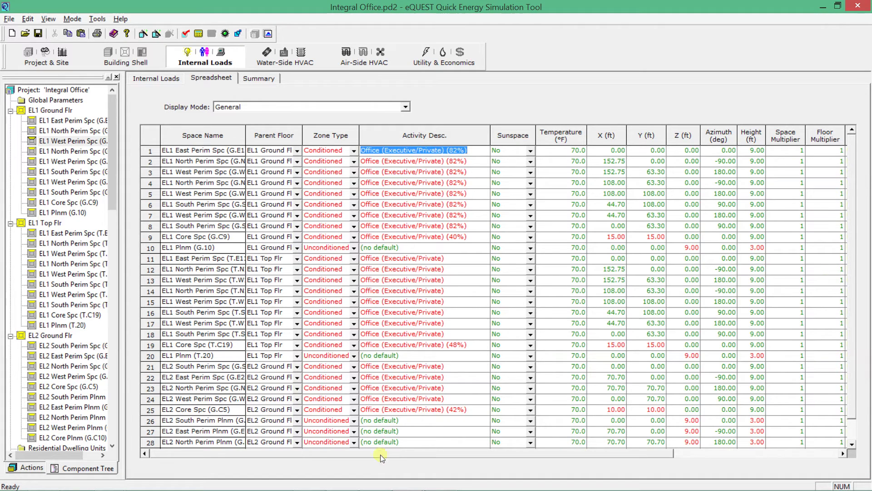
- Show the occupancy project's spaces spreadsheet and check activity codes OO, CON, ME and OO
{"action": "mouse_move", "coordinate": [412, 483]}
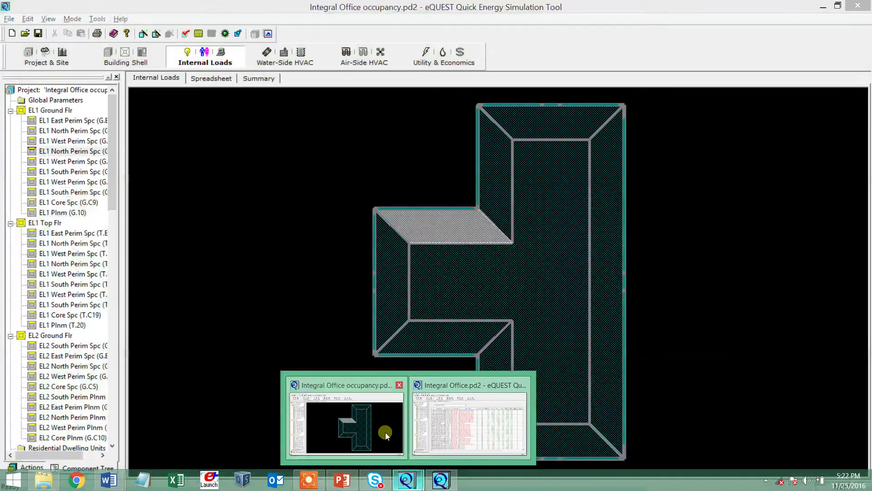
{"action": "left_click", "coordinate": [385, 432]}
{"action": "left_click", "coordinate": [228, 78]}
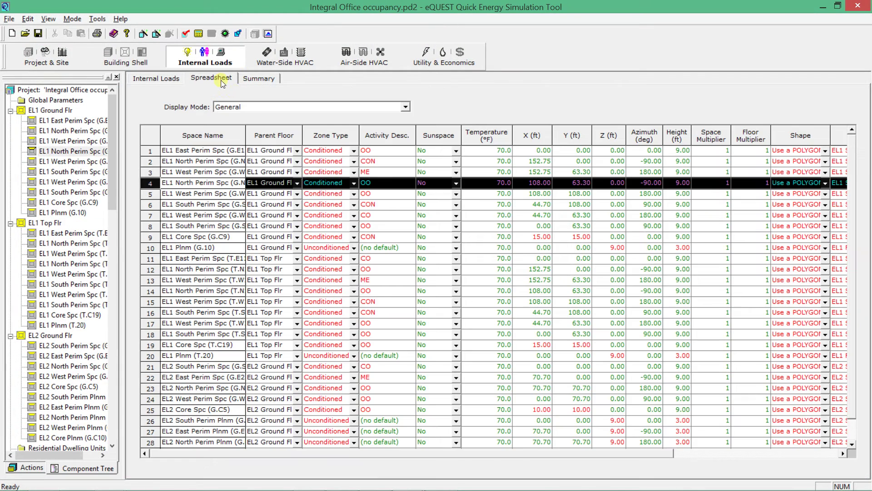
{"action": "left_click", "coordinate": [381, 225]}
{"action": "left_click", "coordinate": [390, 155]}
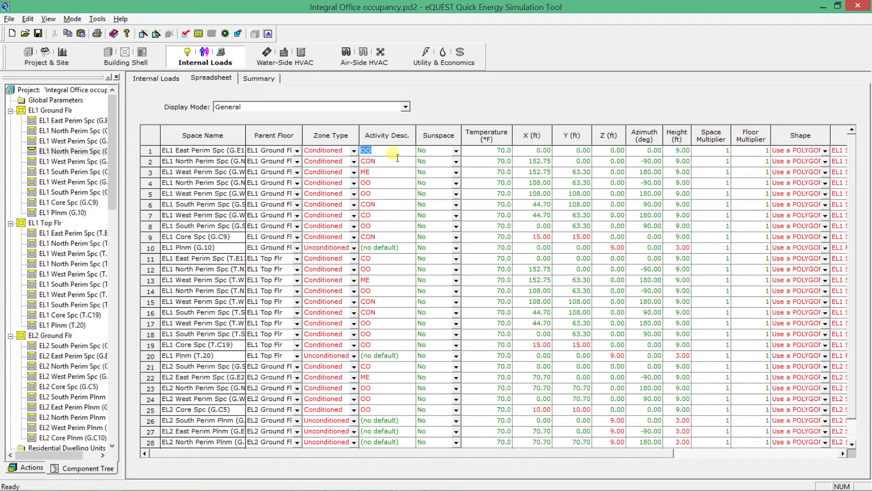
{"action": "left_click", "coordinate": [391, 162]}
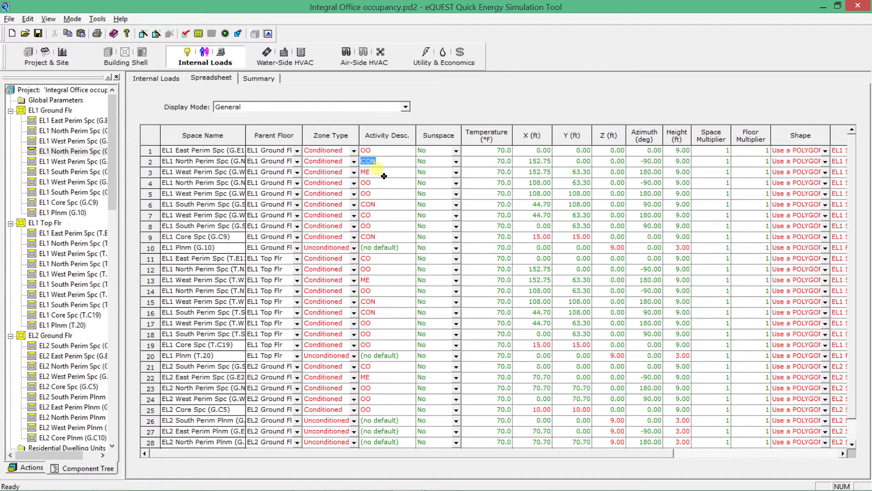
{"action": "left_click", "coordinate": [383, 173]}
{"action": "left_click", "coordinate": [383, 181]}
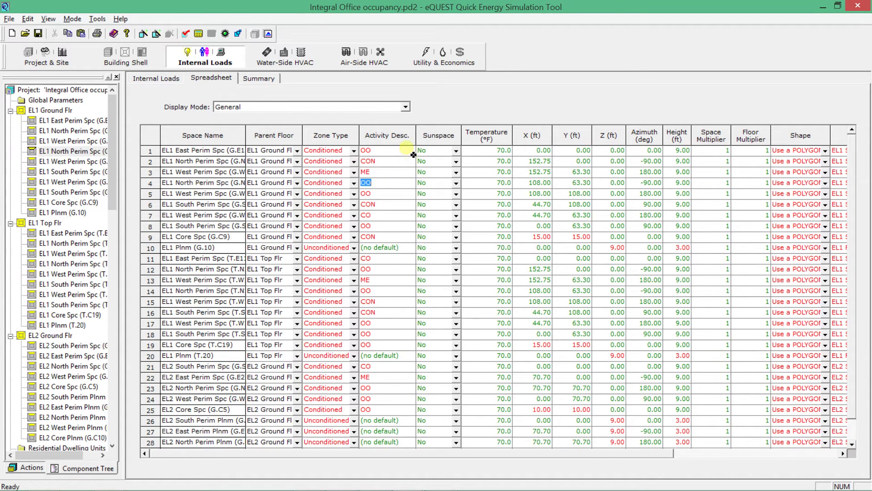
{"action": "left_click", "coordinate": [404, 107]}
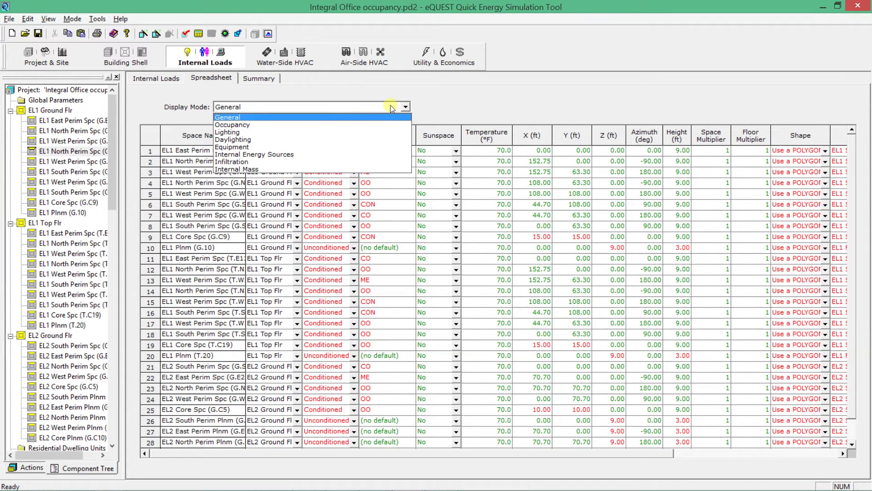
- Switch the spreadsheet to Occupancy display mode, leaving row 2's number of people at 36.22
{"action": "left_click", "coordinate": [362, 123]}
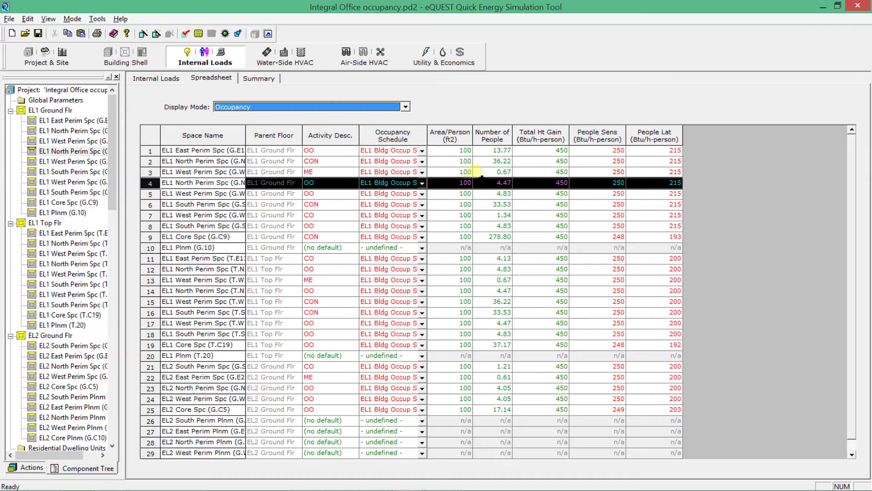
{"action": "left_click", "coordinate": [501, 162]}
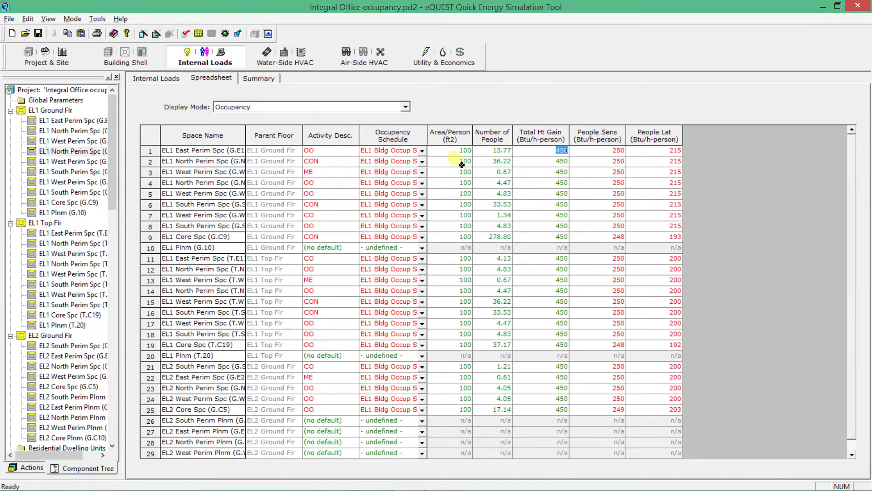
{"action": "key", "text": "Delete"}
{"action": "key", "text": "Escape"}
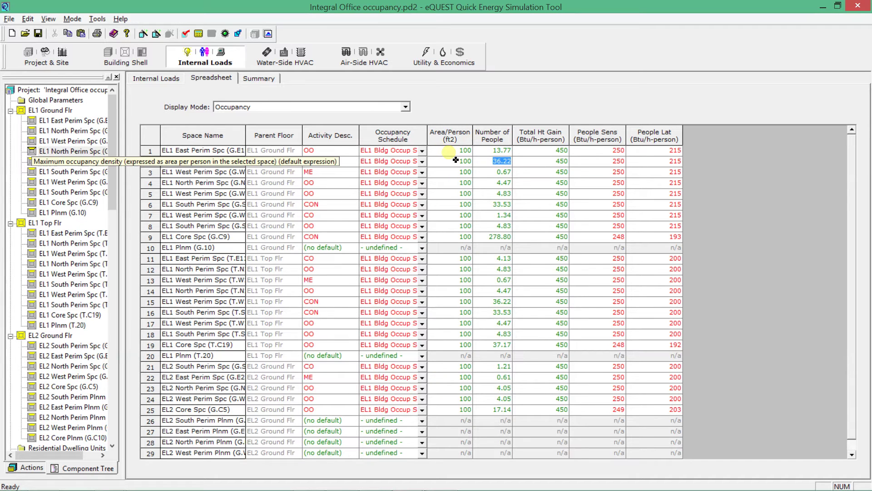
{"action": "key", "text": "alt+Tab"}
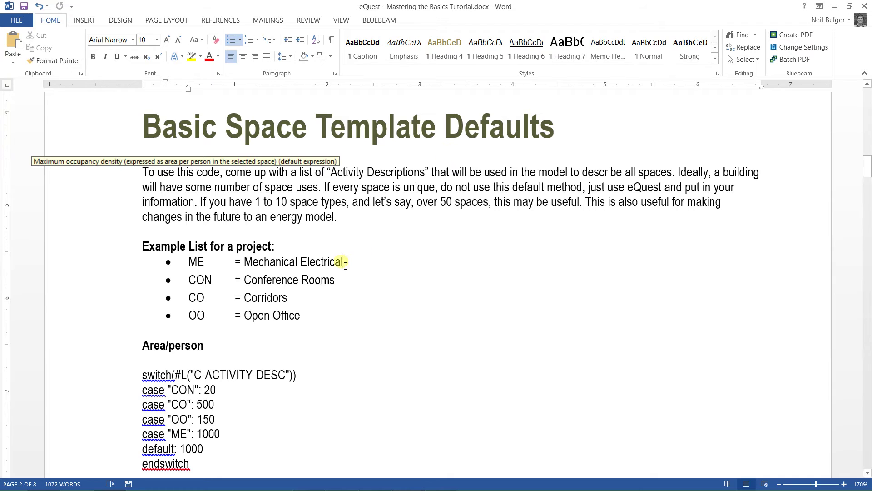
{"action": "scroll", "coordinate": [334, 268], "scroll_direction": "down", "scroll_amount": 5}
{"action": "key", "text": "alt+Tab"}
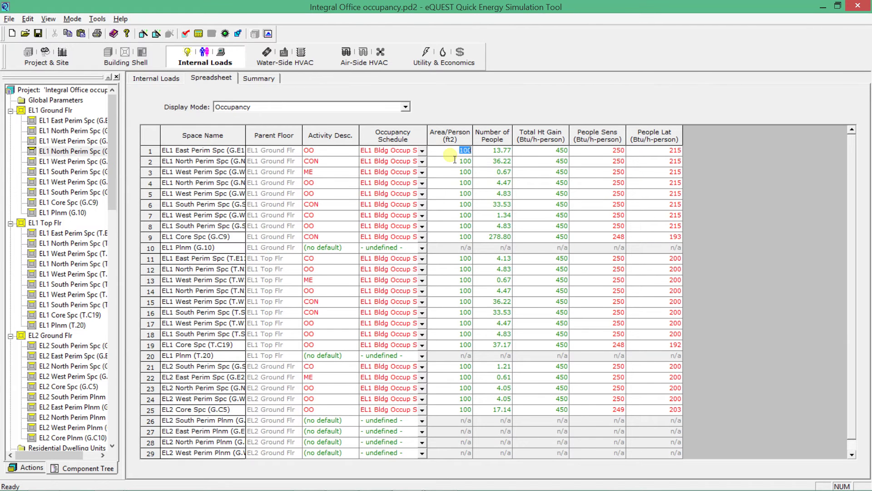
- Replace the Area/Person user default expression with switch(#L("C-ACTIVITY-DESC")) and start a new line
{"action": "right_click", "coordinate": [449, 153]}
{"action": "right_click", "coordinate": [458, 151]}
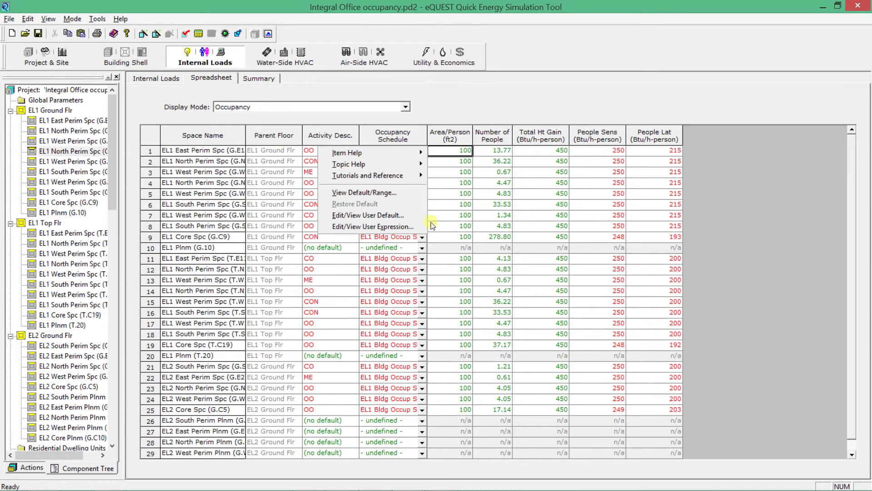
{"action": "left_click", "coordinate": [379, 215]}
{"action": "left_click_drag", "start_coordinate": [317, 232], "coordinate": [798, 259]}
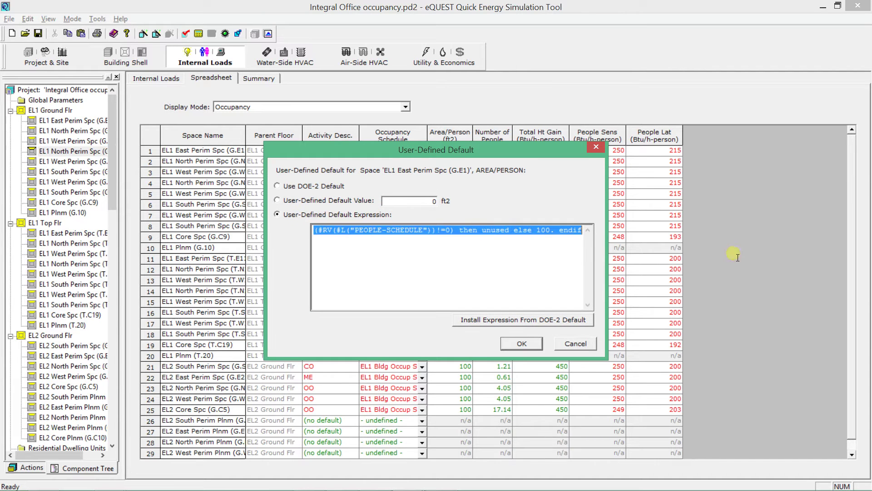
{"action": "type", "text": "sw"}
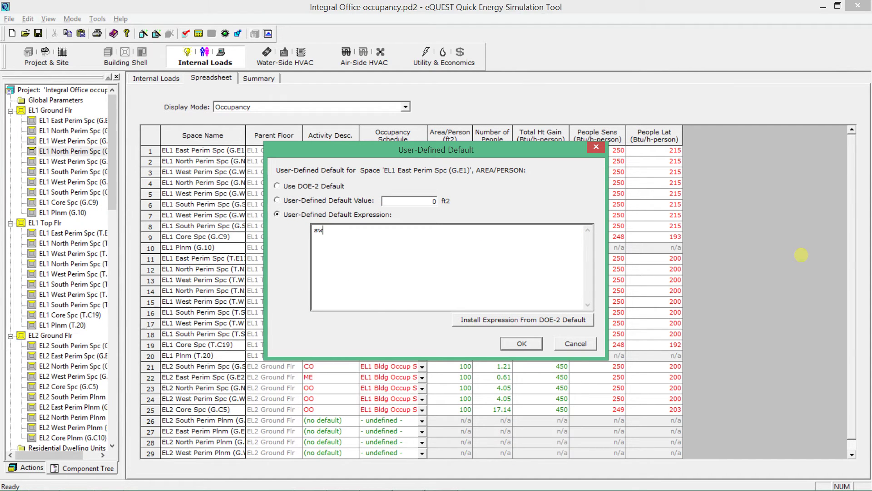
{"action": "type", "text": "itch(#L(\"C-ACTIVITY-DESC"}
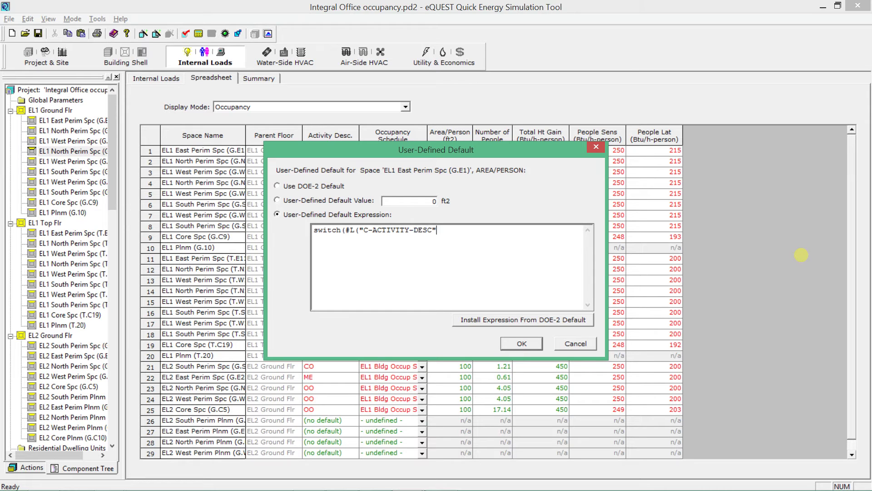
{"action": "type", "text": "))"}
{"action": "left_click_drag", "start_coordinate": [413, 157], "coordinate": [490, 184]}
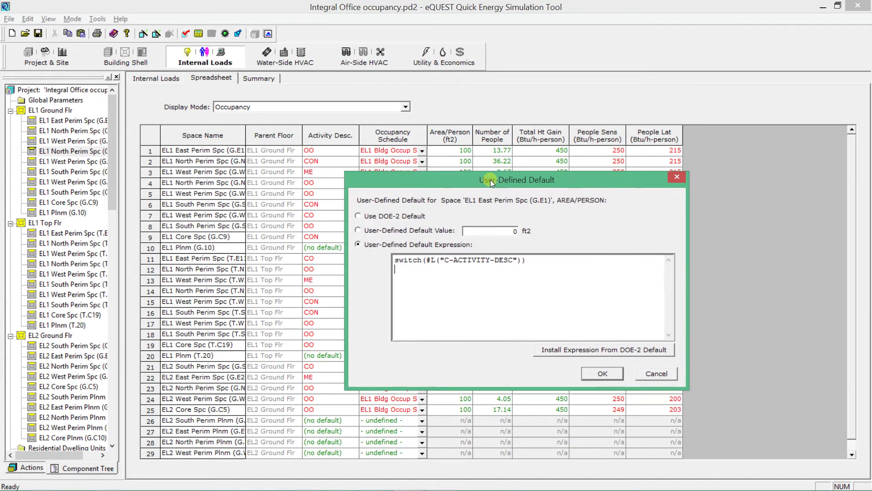
{"action": "key", "text": "Return"}
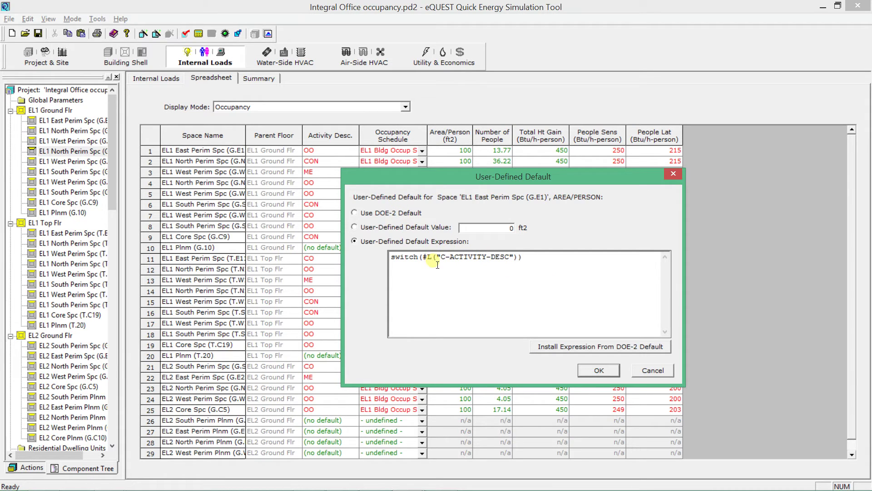
{"action": "key", "text": "alt+Tab"}
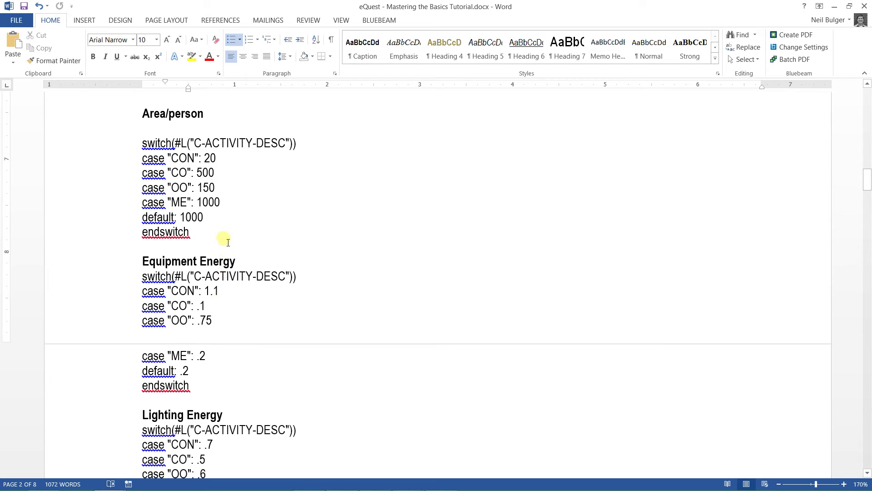
- Copy the area/person case lines (CON 20, CO 500, OO 150, ME 1000, default 1000, endswitch) from Word beneath eQUEST's switch line
{"action": "left_click_drag", "start_coordinate": [202, 245], "coordinate": [136, 160]}
{"action": "key", "text": "ctrl+c"}
{"action": "key", "text": "alt+Tab"}
{"action": "left_click", "coordinate": [454, 267]}
{"action": "key", "text": "ctrl+v"}
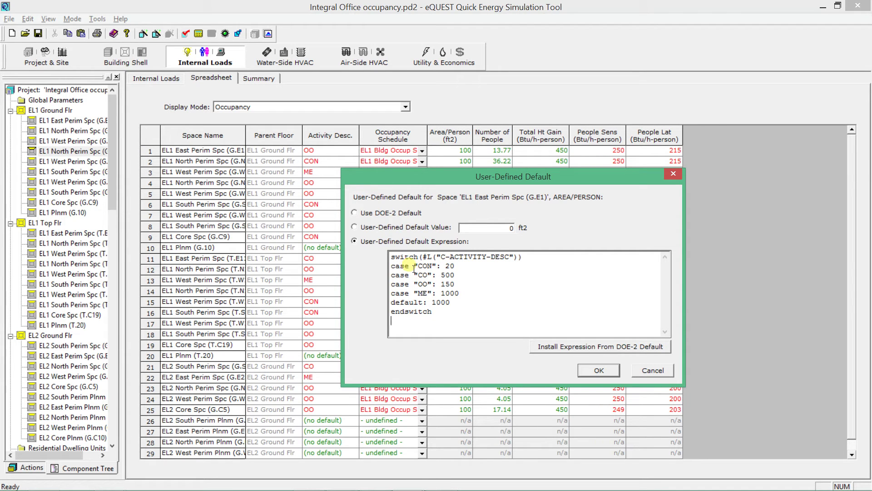
- Change the ME case in the area-per-person switch from 1000 to 2000 and accept the expression
{"action": "left_click_drag", "start_coordinate": [448, 257], "coordinate": [531, 257]}
{"action": "left_click", "coordinate": [523, 257]}
{"action": "left_click_drag", "start_coordinate": [446, 294], "coordinate": [443, 295]}
{"action": "left_click_drag", "start_coordinate": [450, 296], "coordinate": [455, 298]}
{"action": "left_click_drag", "start_coordinate": [453, 176], "coordinate": [438, 180]}
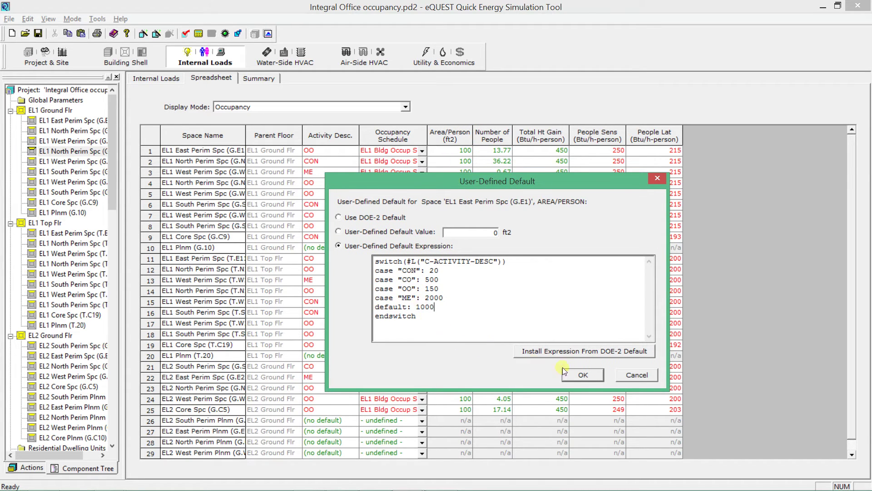
{"action": "left_click", "coordinate": [582, 377]}
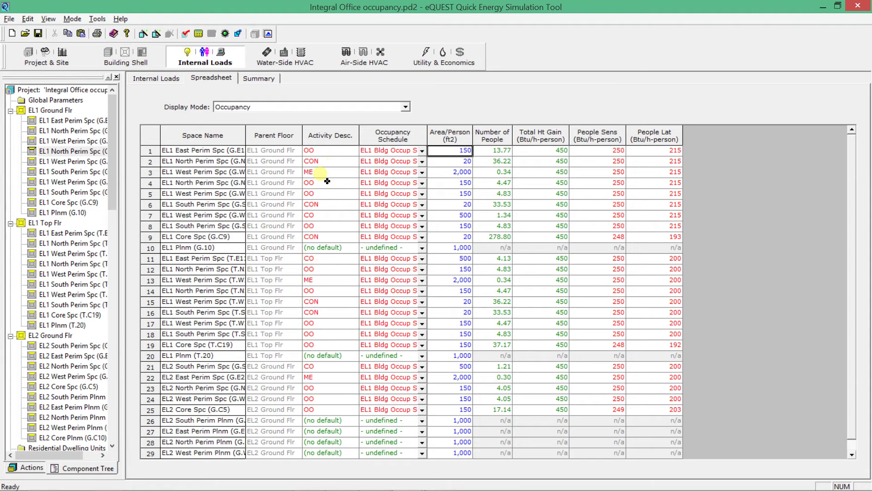
- Set row 2's Activity Desc. code to CON, giving 20 ft2 per person
{"action": "left_click", "coordinate": [320, 162]}
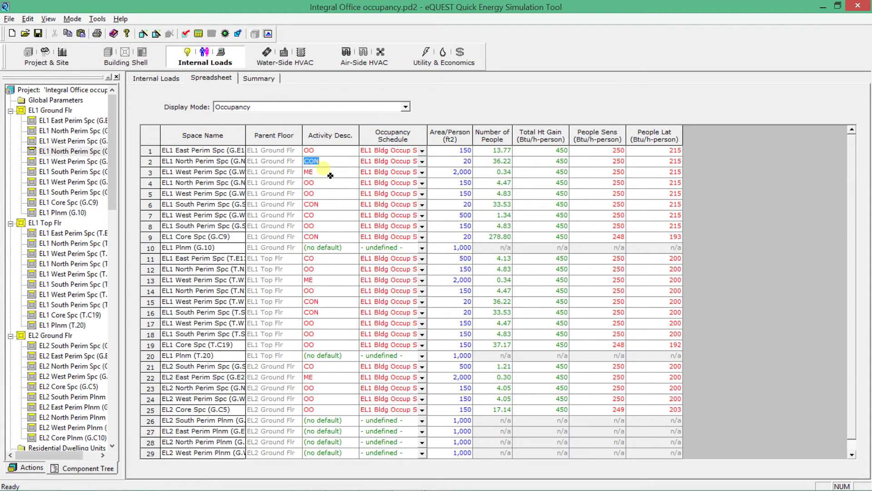
{"action": "type", "text": "OO"}
{"action": "key", "text": "Return"}
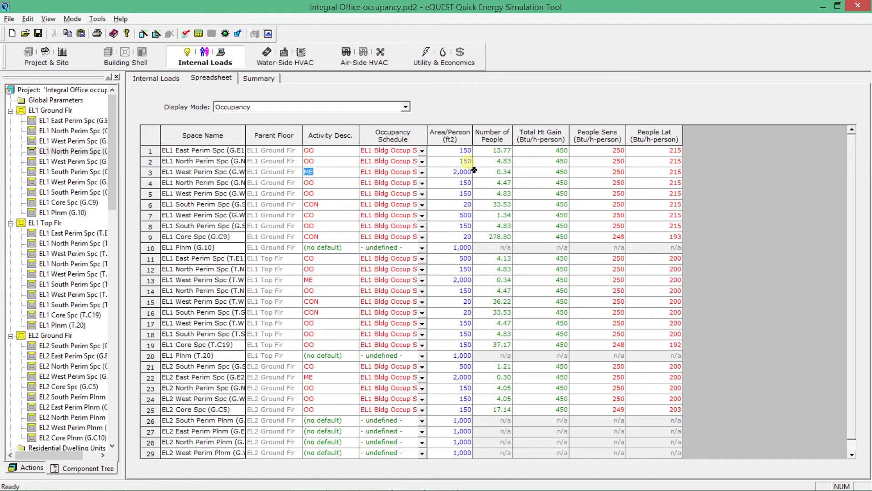
{"action": "left_click", "coordinate": [341, 165]}
{"action": "type", "text": "CON"}
{"action": "key", "text": "Return"}
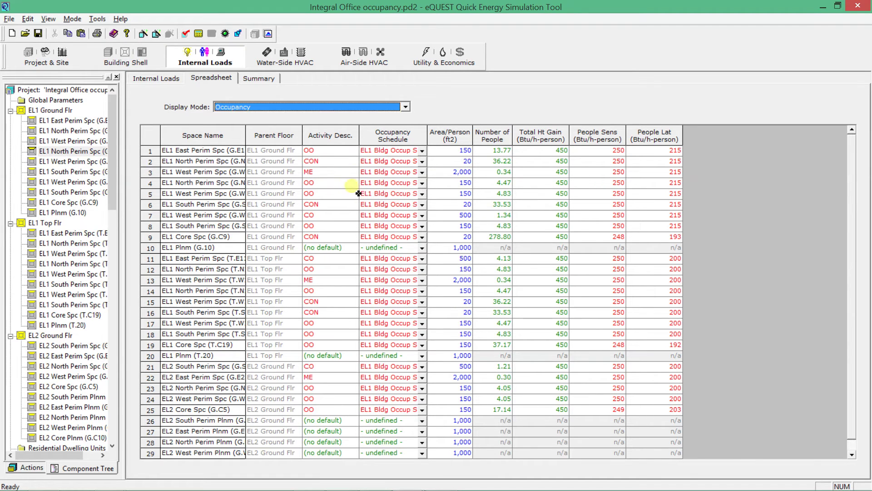
- Review the area-per-person default expression from row 13 in the Occupancy view, leaving it unchanged
{"action": "left_click", "coordinate": [303, 109]}
{"action": "left_click", "coordinate": [303, 109]}
{"action": "right_click", "coordinate": [452, 280]}
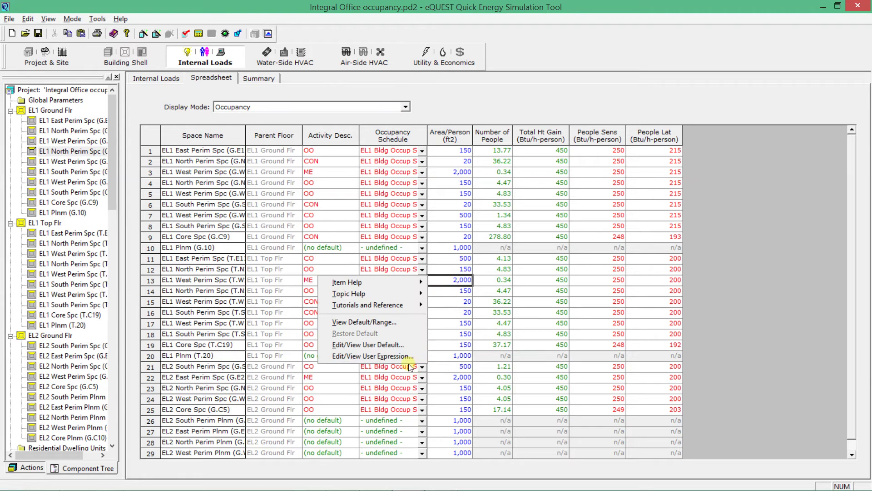
{"action": "left_click", "coordinate": [380, 348]}
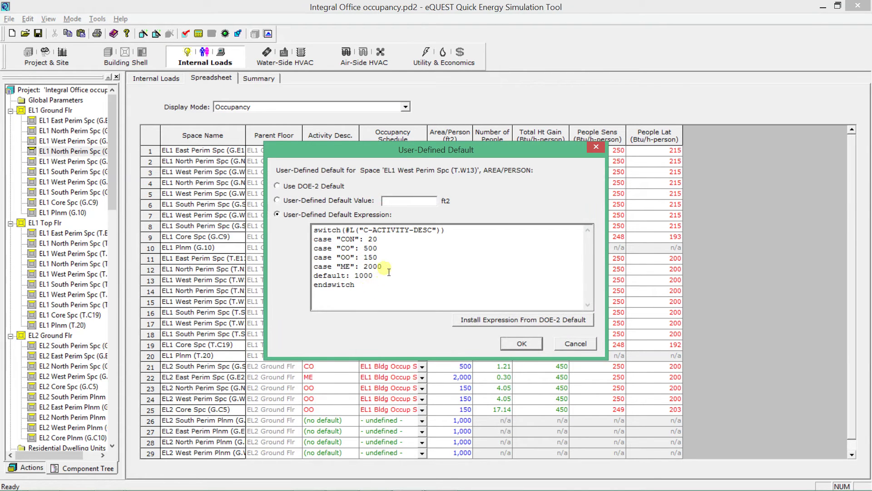
{"action": "left_click", "coordinate": [522, 344]}
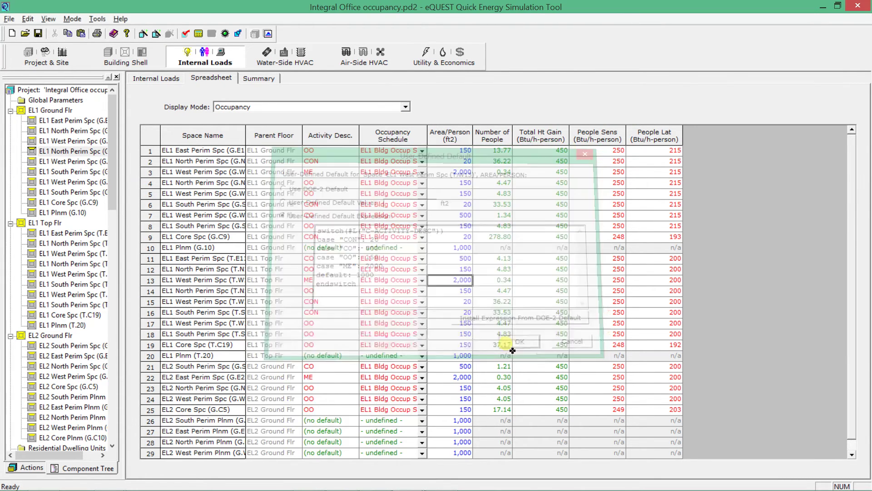
- Switch the spreadsheet to Equipment and bring up the Equip W/Area user-defined default expression
{"action": "left_click", "coordinate": [292, 111]}
{"action": "left_click", "coordinate": [261, 139]}
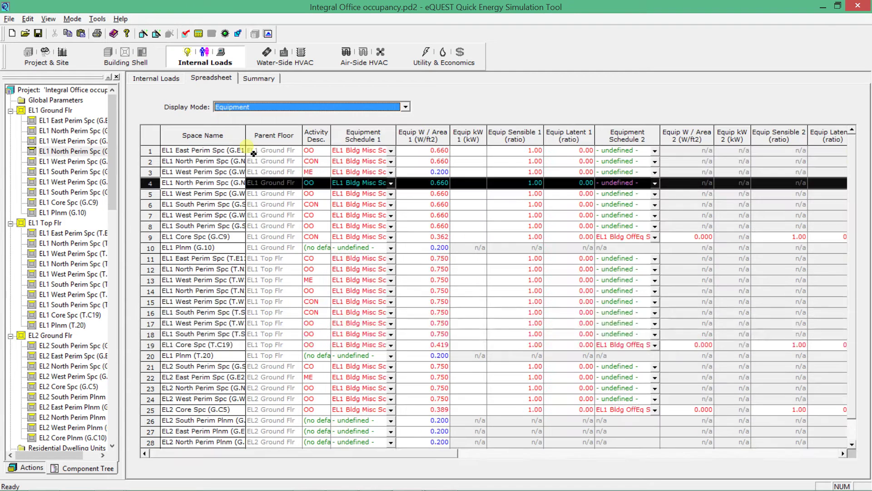
{"action": "left_click", "coordinate": [415, 191]}
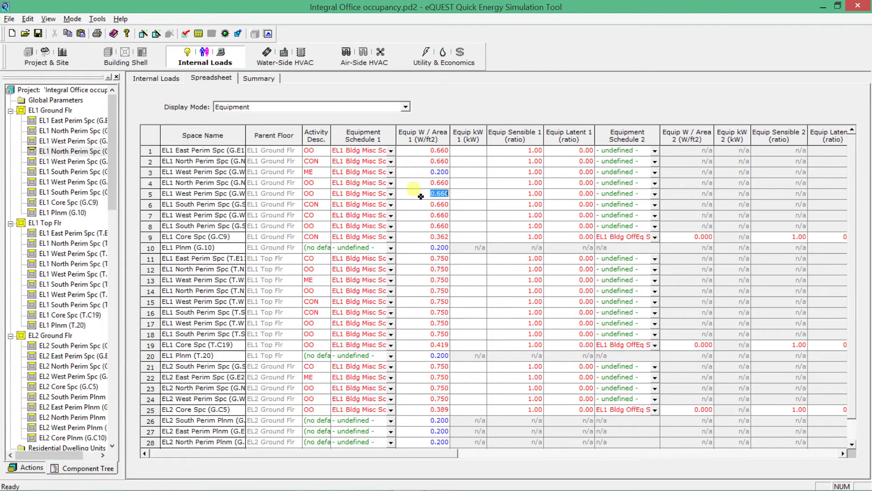
{"action": "right_click", "coordinate": [423, 176]}
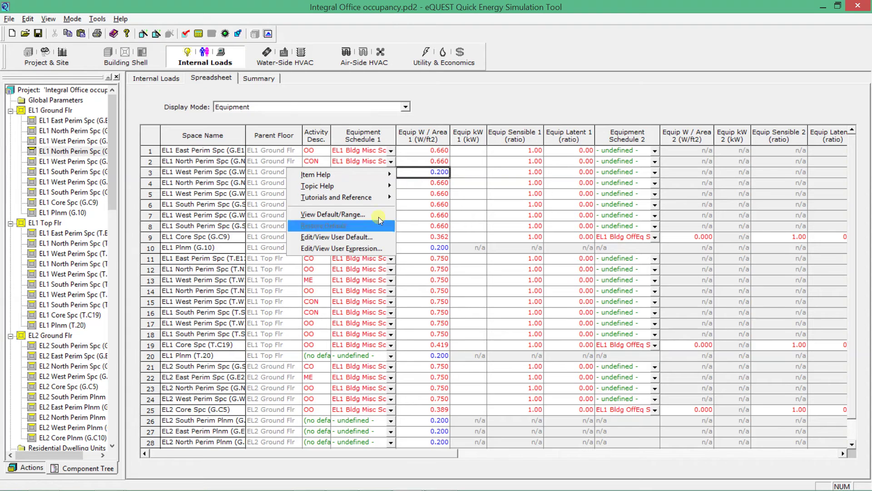
{"action": "left_click", "coordinate": [359, 238]}
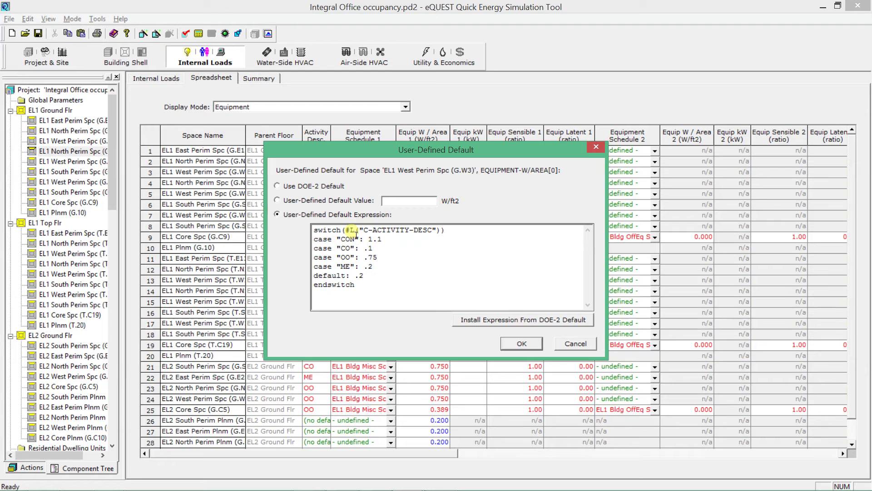
- Add leading zeros so the switch reads CON 1.1, CO 0.1, OO 0.75, ME 0.2, default 0.2
{"action": "left_click_drag", "start_coordinate": [359, 232], "coordinate": [440, 235]}
{"action": "left_click", "coordinate": [441, 235]}
{"action": "left_click", "coordinate": [367, 251]}
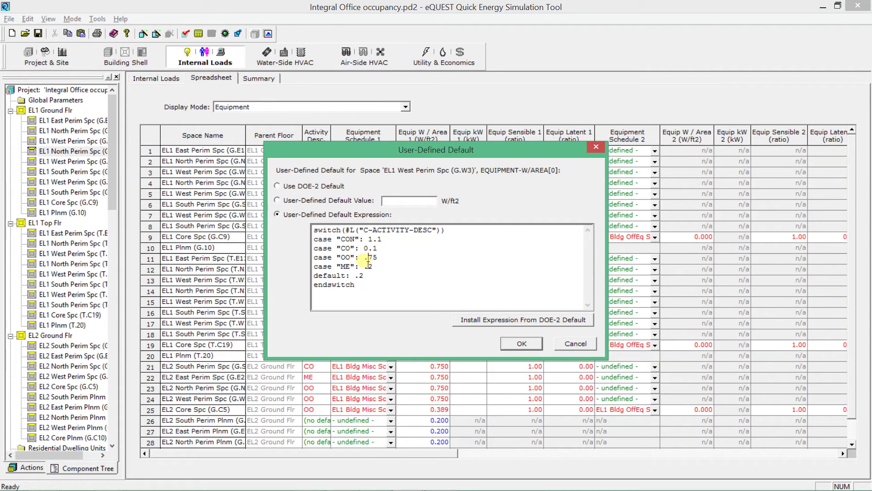
{"action": "type", "text": "0"}
{"action": "left_click", "coordinate": [365, 266]}
{"action": "type", "text": "0"}
{"action": "left_click", "coordinate": [356, 276]}
{"action": "type", "text": "0"}
{"action": "left_click_drag", "start_coordinate": [383, 258], "coordinate": [365, 258]}
{"action": "left_click", "coordinate": [389, 261]}
- Accept the equipment expression, test row 1 at 1.2 W/ft2, then restore its default 0.750
{"action": "left_click", "coordinate": [521, 344]}
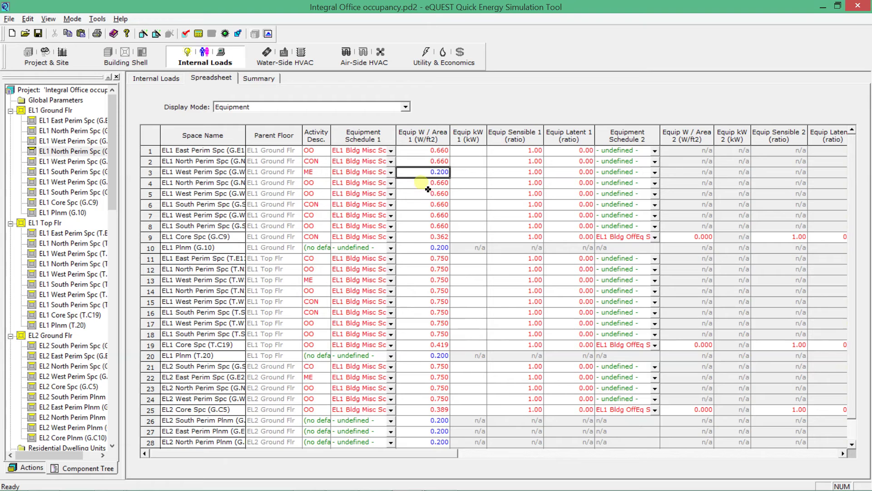
{"action": "double_click", "coordinate": [421, 155]}
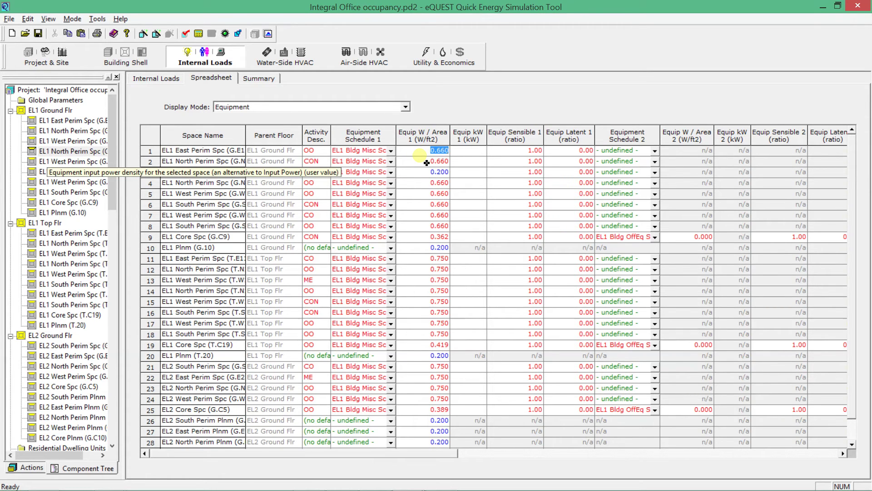
{"action": "type", "text": "1.2"}
{"action": "key", "text": "Return"}
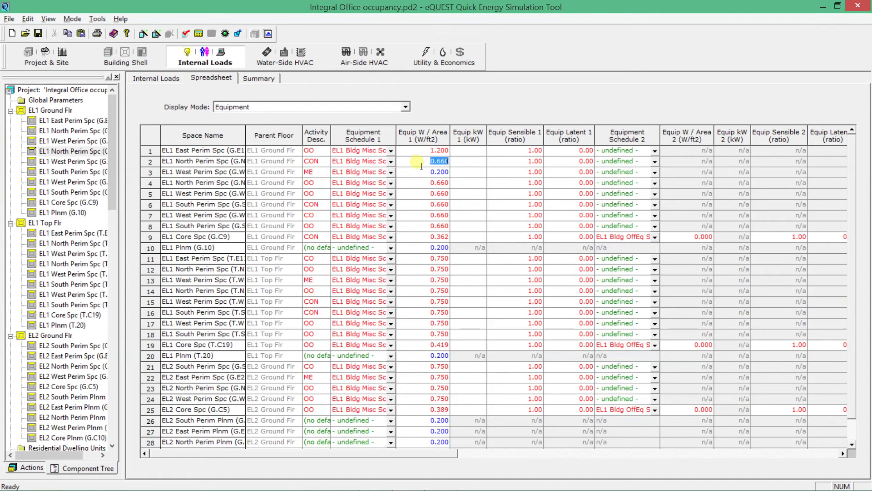
{"action": "right_click", "coordinate": [422, 150]}
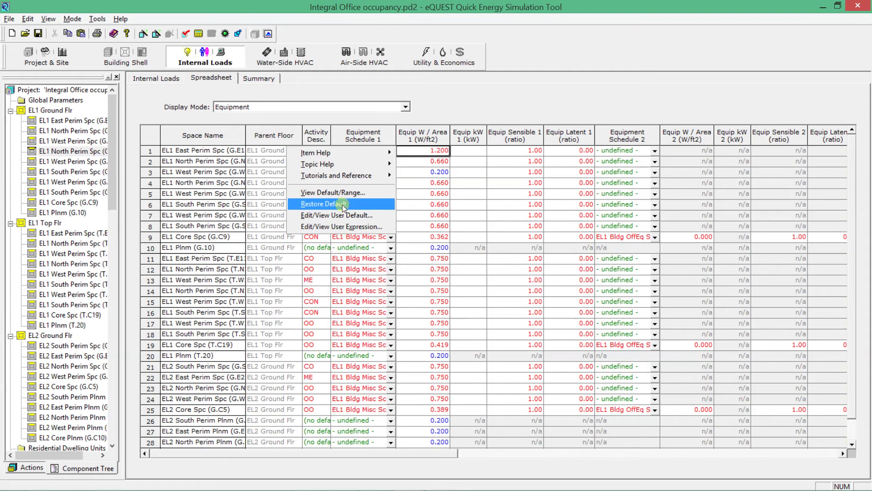
{"action": "left_click", "coordinate": [348, 205]}
- Restore row 2's equipment density to the expression default of 1.100 W/ft2
{"action": "right_click", "coordinate": [439, 154]}
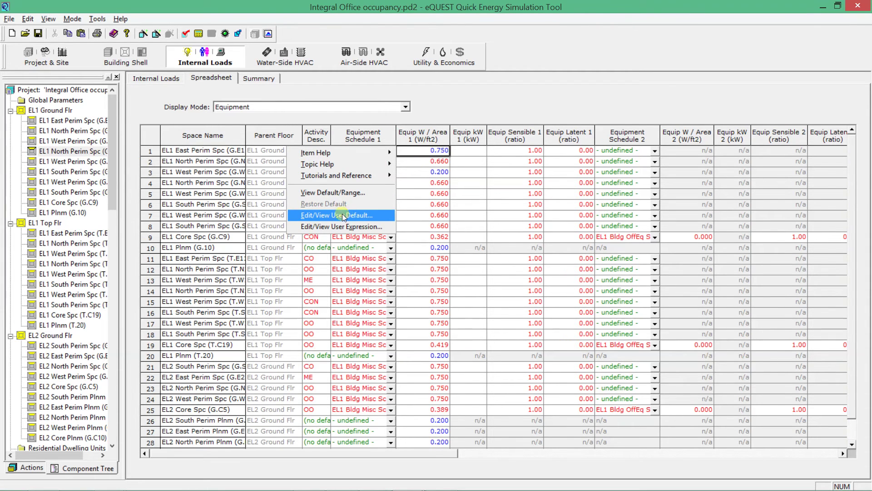
{"action": "left_click", "coordinate": [415, 167]}
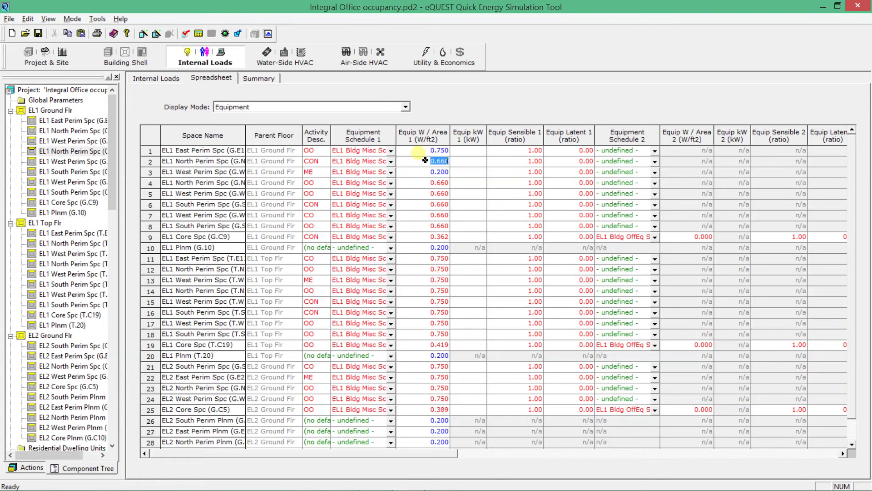
{"action": "right_click", "coordinate": [425, 176]}
{"action": "right_click", "coordinate": [419, 161]}
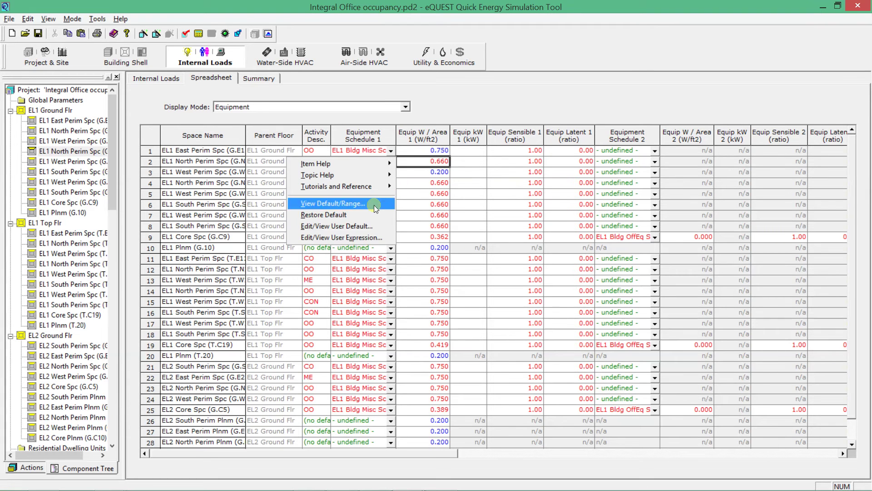
{"action": "left_click", "coordinate": [352, 227]}
{"action": "left_click", "coordinate": [573, 341]}
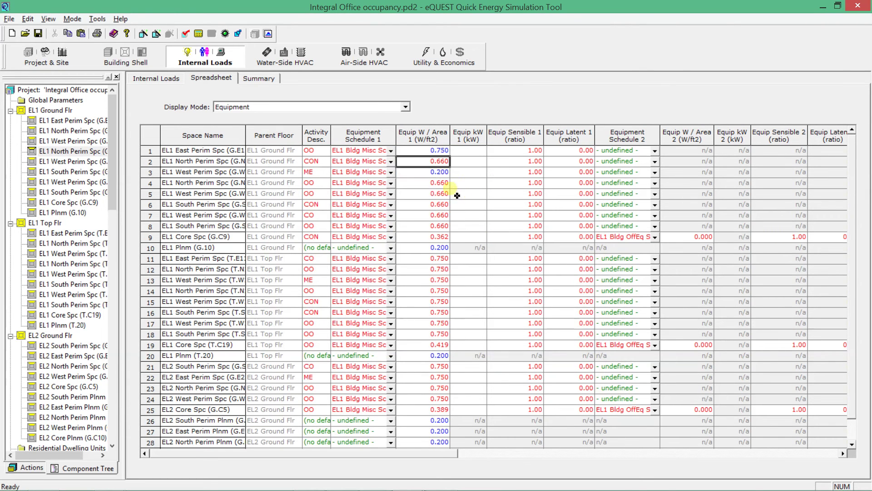
{"action": "right_click", "coordinate": [436, 164]}
{"action": "left_click", "coordinate": [370, 215]}
- Reset the equipment W/ft2 of rows 4 through 9 to their activity-code defaults
{"action": "key", "text": "Down"}
{"action": "key", "text": "Down"}
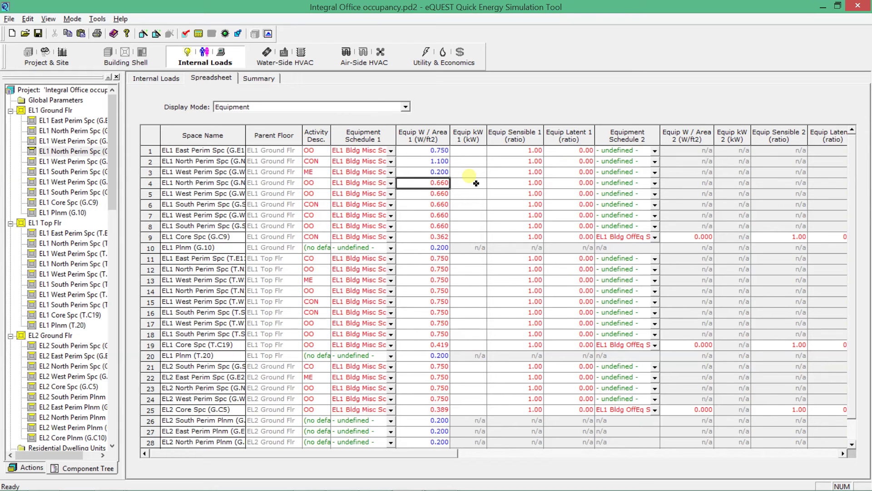
{"action": "key", "text": "ctrl+v"}
{"action": "key", "text": "Down"}
{"action": "key", "text": "ctrl+v"}
{"action": "key", "text": "Down"}
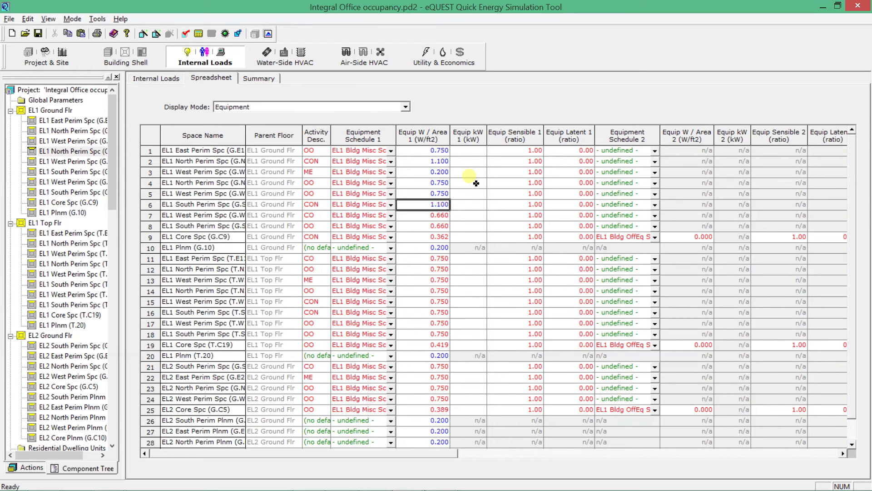
{"action": "key", "text": "Down"}
{"action": "key", "text": "ctrl+v"}
{"action": "key", "text": "Down"}
{"action": "key", "text": "ctrl+v"}
{"action": "key", "text": "Down"}
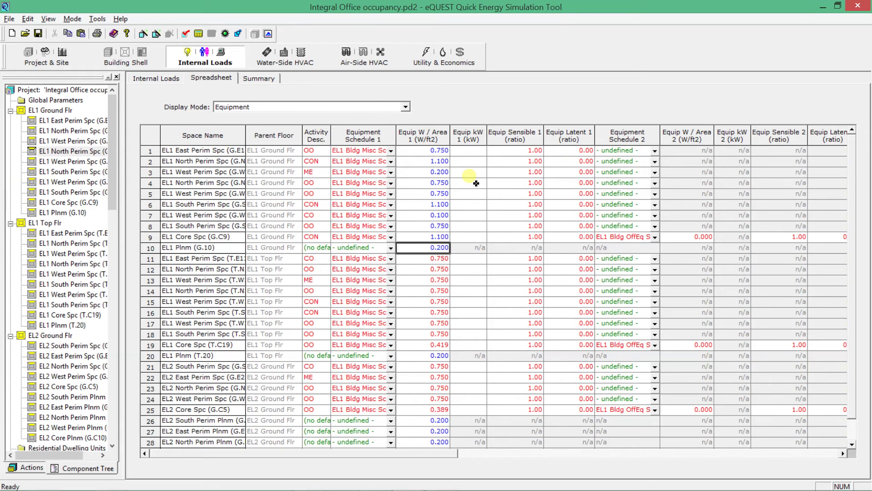
- Enter the remaining rows' equipment W/ft2 by activity code: 0.1, 0.2, 1.1 and 0.75
{"action": "key", "text": "Return"}
{"action": "type", "text": "0.1"}
{"action": "key", "text": "Return"}
{"action": "key", "text": "Return"}
{"action": "type", "text": "0.2"}
{"action": "key", "text": "Return"}
{"action": "key", "text": "Return"}
{"action": "type", "text": "1.1"}
{"action": "key", "text": "Return"}
{"action": "type", "text": "1.1"}
{"action": "key", "text": "Return"}
{"action": "key", "text": "Return"}
{"action": "key", "text": "Return"}
{"action": "type", "text": "0.75"}
{"action": "key", "text": "Return"}
{"action": "key", "text": "Return"}
{"action": "type", "text": "0.1"}
{"action": "key", "text": "Return"}
{"action": "type", "text": "1.10.2"}
{"action": "key", "text": "Return"}
{"action": "key", "text": "Return"}
{"action": "key", "text": "Return"}
{"action": "type", "text": "0.75"}
{"action": "key", "text": "Return"}
{"action": "key", "text": "Return"}
{"action": "key", "text": "Return"}
{"action": "key", "text": "Return"}
{"action": "key", "text": "Return"}
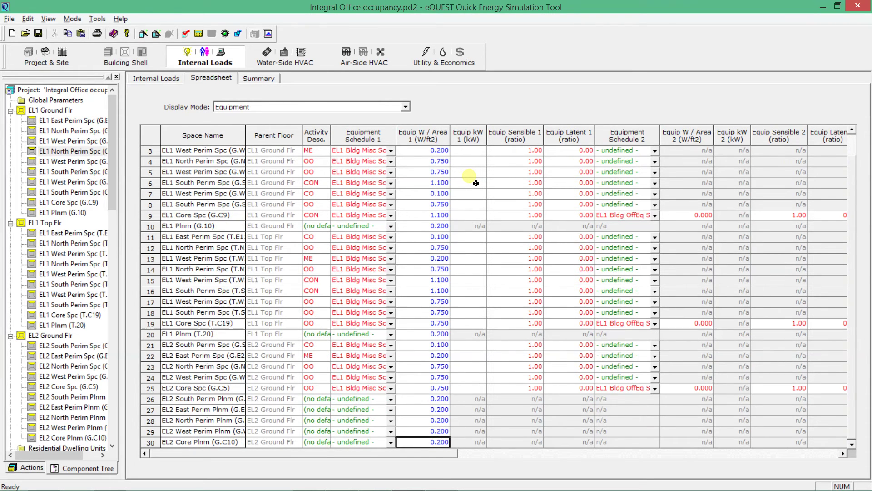
{"action": "scroll", "coordinate": [476, 183], "scroll_direction": "up", "scroll_amount": 1}
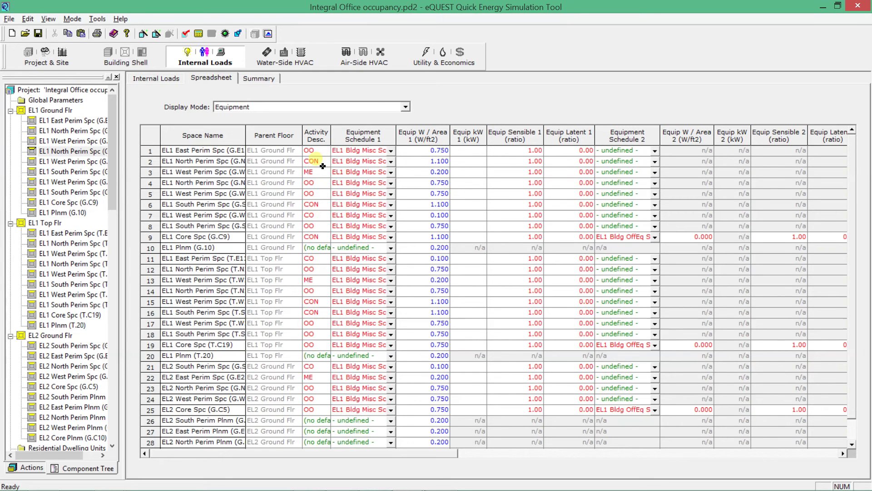
- Switch the spreadsheet to Lighting and copy the Lighting Energy switch from the Word tutorial
{"action": "left_click", "coordinate": [389, 110]}
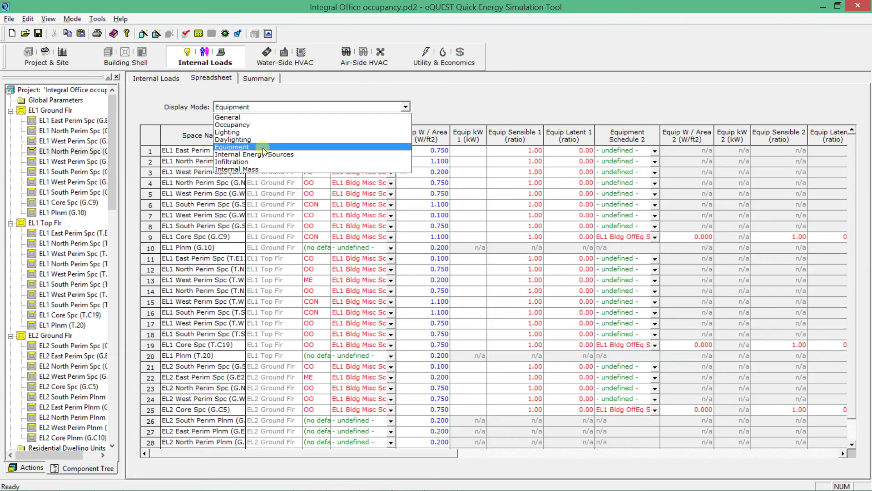
{"action": "left_click", "coordinate": [239, 130]}
{"action": "key", "text": "alt+Tab"}
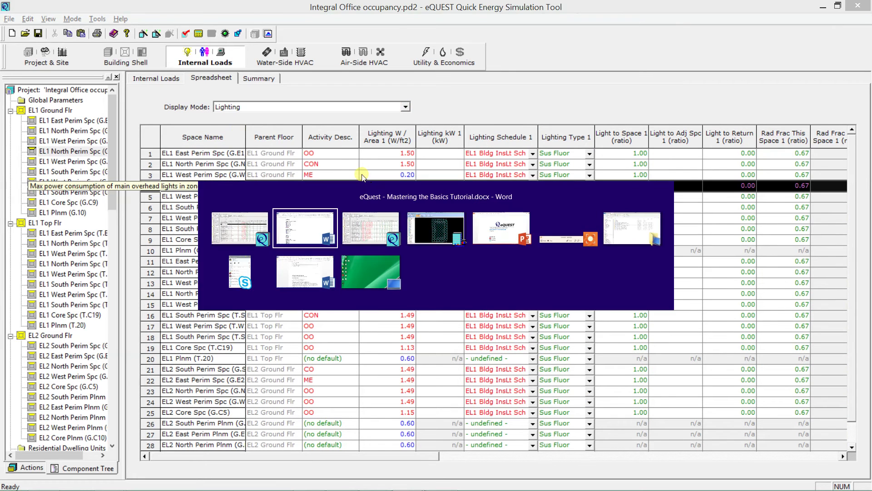
{"action": "scroll", "coordinate": [199, 379], "scroll_direction": "down", "scroll_amount": 4}
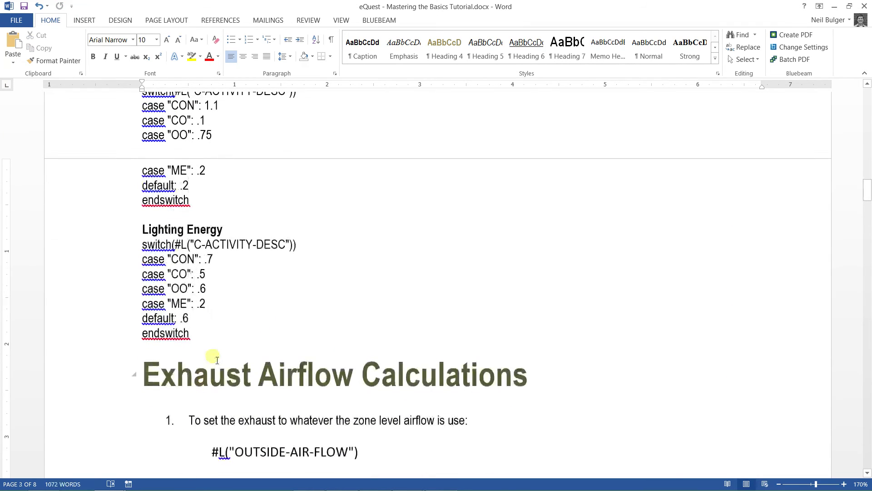
{"action": "left_click_drag", "start_coordinate": [202, 335], "coordinate": [138, 249]}
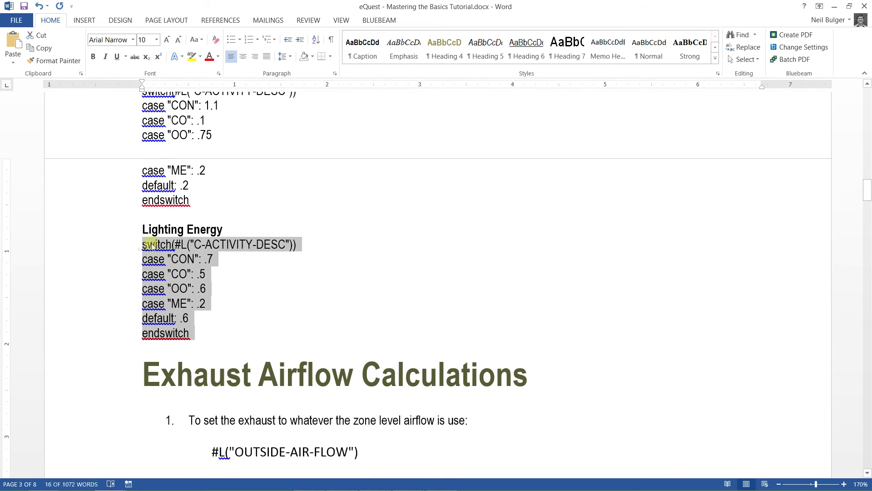
{"action": "key", "text": "alt+Tab"}
- Set the Lighting W/Area default expression to the switch CON .7, CO .5, OO .6, ME .2, default .6
{"action": "left_click", "coordinate": [383, 155]}
{"action": "right_click", "coordinate": [384, 155]}
{"action": "right_click", "coordinate": [386, 177]}
{"action": "left_click", "coordinate": [432, 239]}
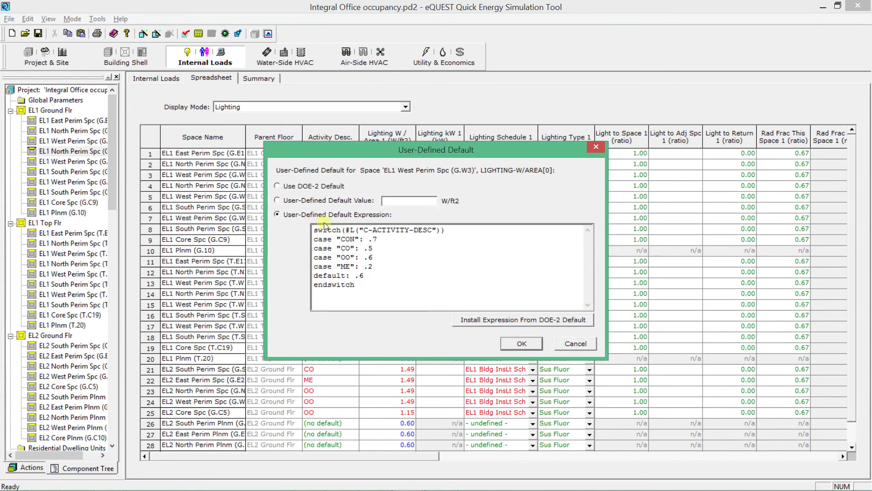
{"action": "left_click_drag", "start_coordinate": [385, 296], "coordinate": [312, 228]}
{"action": "left_click", "coordinate": [453, 284]}
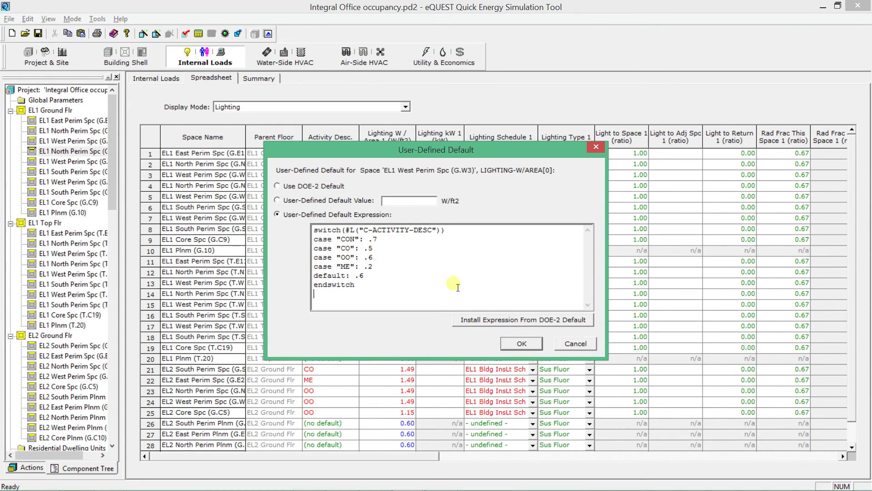
{"action": "left_click", "coordinate": [517, 344]}
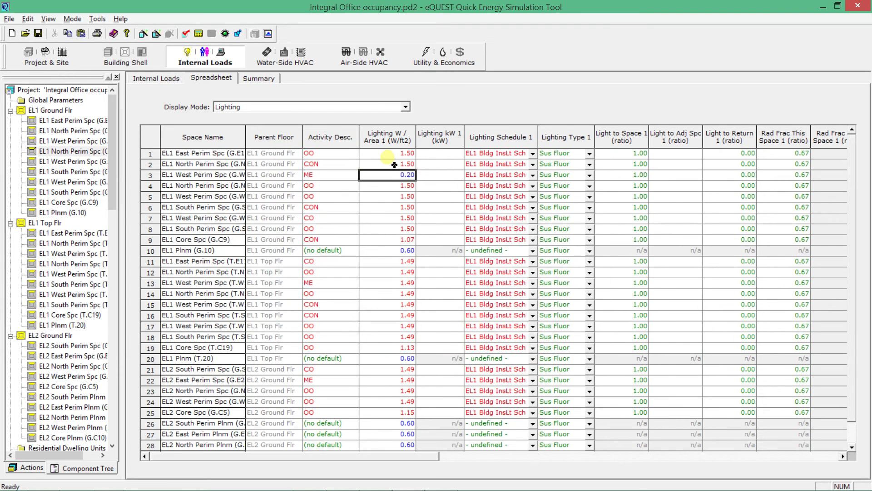
- Step down the Lighting W/ft2 column so every row recalculates to its activity default
{"action": "key", "text": "Up"}
{"action": "key", "text": "Up"}
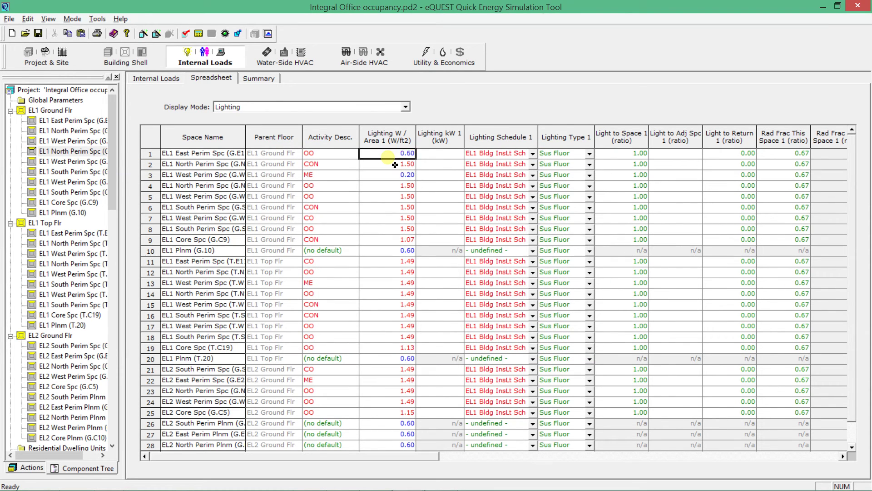
{"action": "key", "text": "Down"}
{"action": "key", "text": "Down"}
{"action": "key", "text": "Down"}
{"action": "key", "text": "Down"}
{"action": "key", "text": "Down"}
{"action": "key", "text": "Down"}
{"action": "key", "text": "Down"}
{"action": "key", "text": "Down"}
{"action": "key", "text": "Down"}
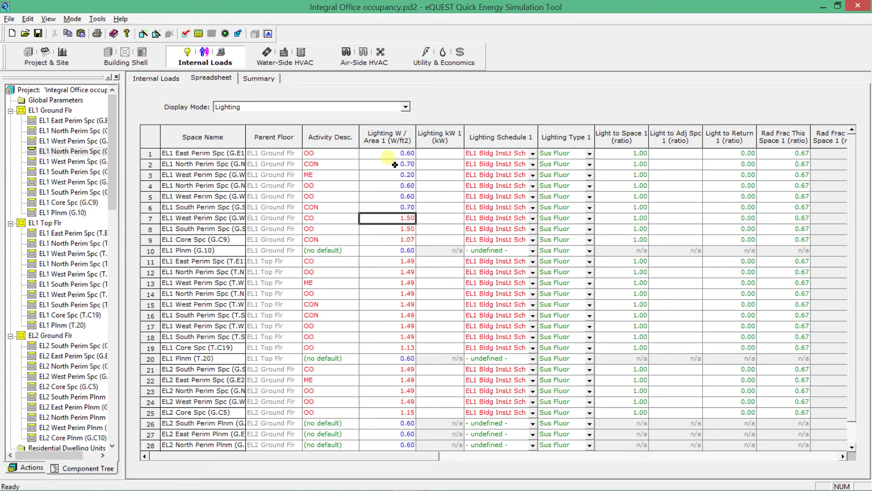
{"action": "key", "text": "Down"}
{"action": "key", "text": "Down"}
{"action": "key", "text": "Down"}
{"action": "key", "text": "Down"}
{"action": "key", "text": "Down"}
{"action": "key", "text": "Down"}
{"action": "key", "text": "Down"}
{"action": "key", "text": "Down"}
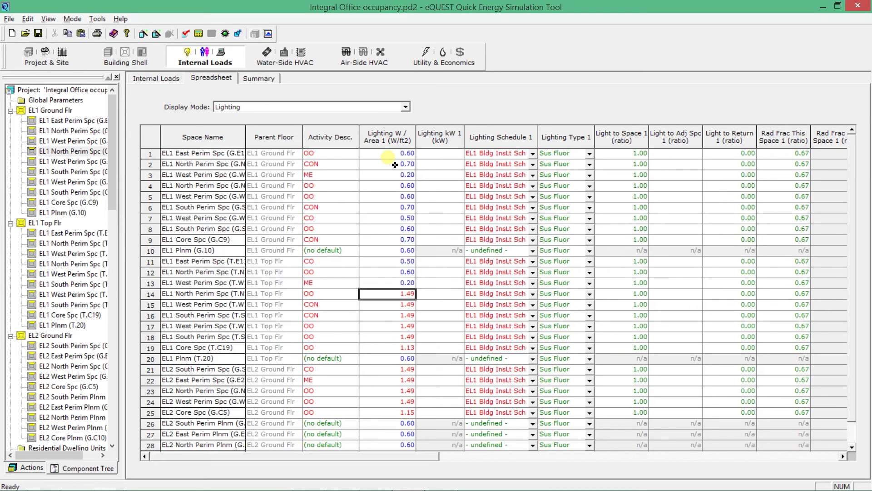
{"action": "key", "text": "Down"}
{"action": "key", "text": "Down"}
{"action": "key", "text": "Down"}
{"action": "key", "text": "Down"}
{"action": "key", "text": "Down"}
{"action": "key", "text": "Down"}
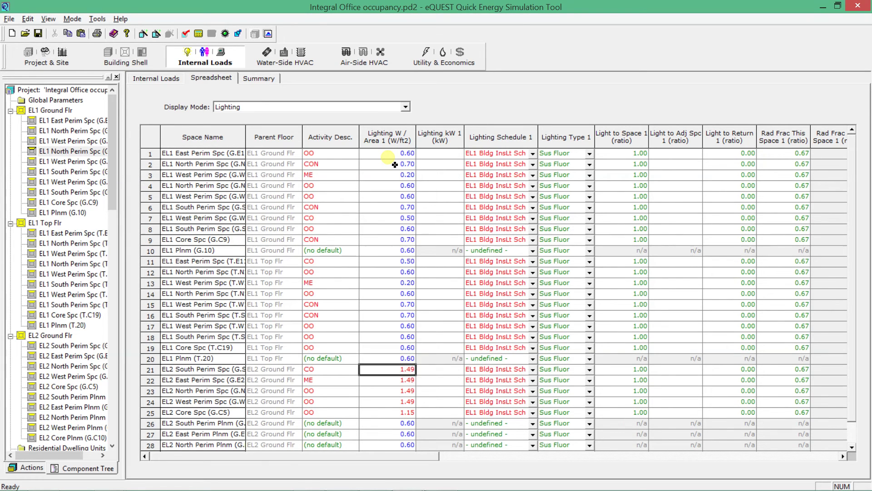
{"action": "key", "text": "Down"}
{"action": "key", "text": "Down"}
{"action": "key", "text": "Down"}
{"action": "key", "text": "Down"}
{"action": "key", "text": "Down"}
{"action": "key", "text": "Down"}
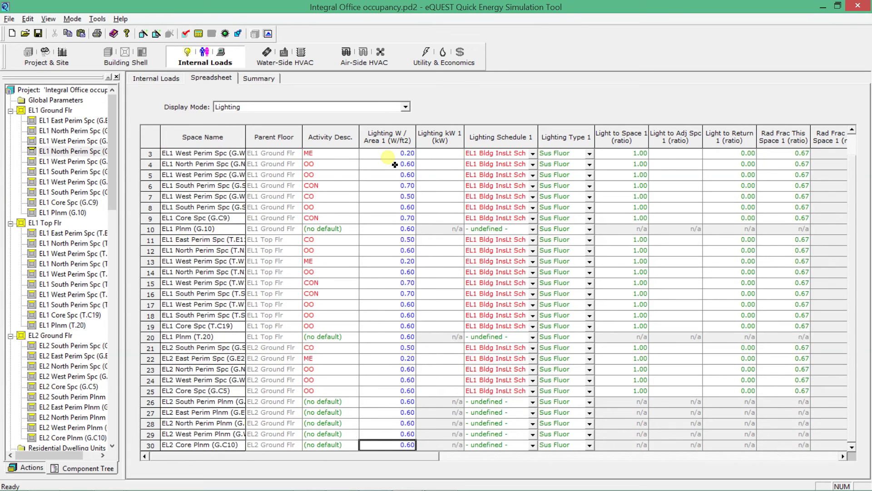
{"action": "scroll", "coordinate": [395, 165], "scroll_direction": "up", "scroll_amount": 1}
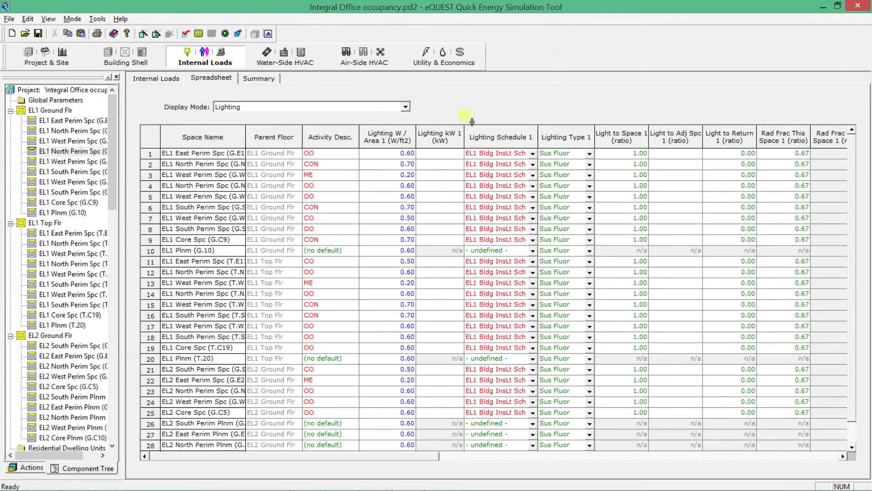
- Compare against the tutorial and inspect the lighting value options on rows 1, 6 and 8
{"action": "key", "text": "alt+Tab"}
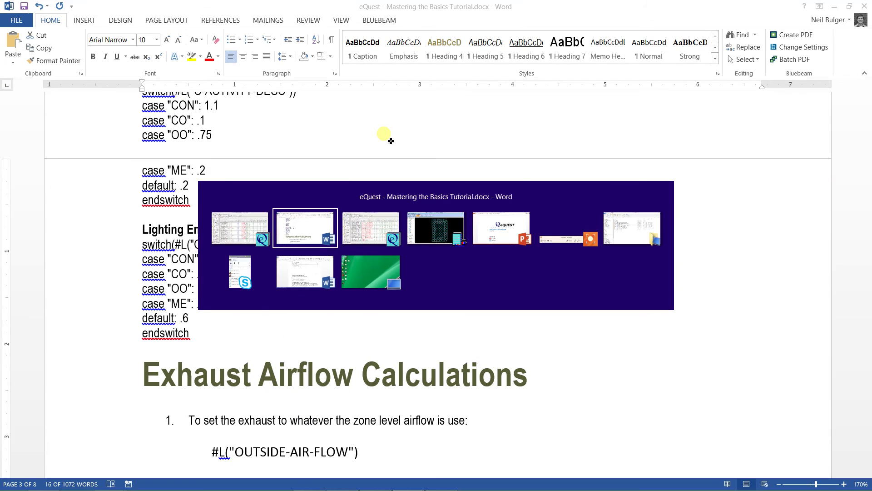
{"action": "key", "text": "alt+shift+Tab"}
{"action": "right_click", "coordinate": [390, 162]}
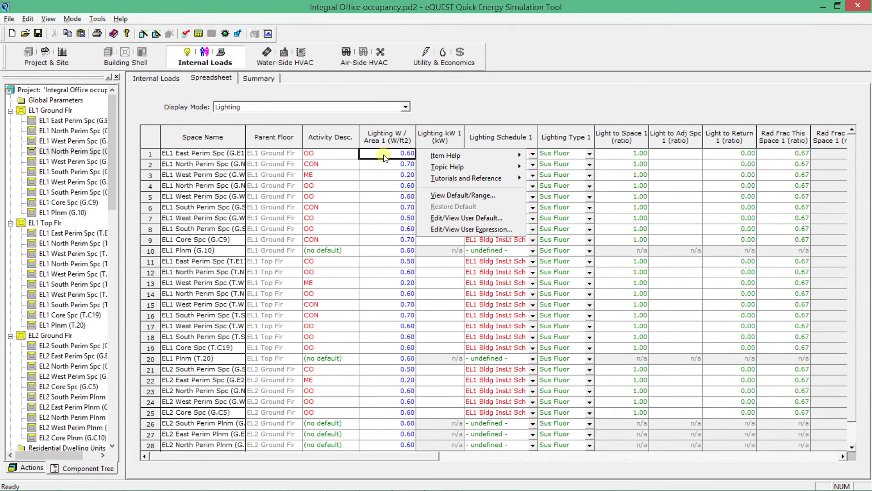
{"action": "left_click", "coordinate": [395, 185]}
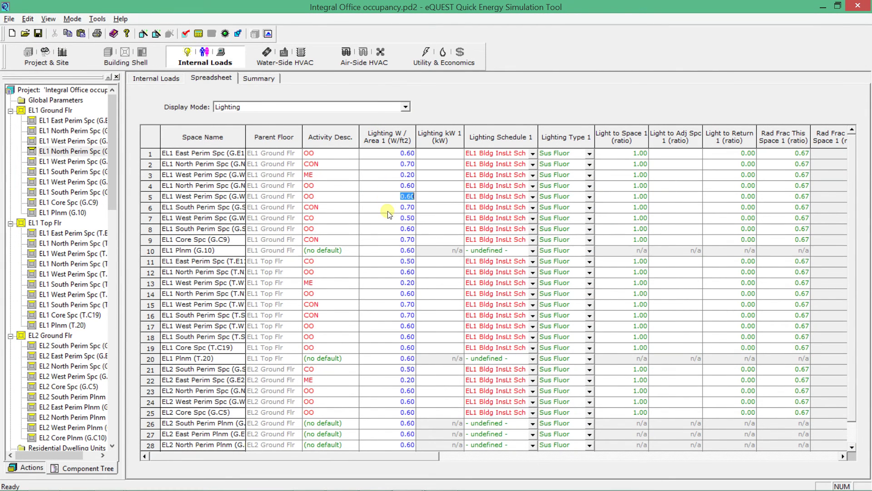
{"action": "right_click", "coordinate": [388, 209]}
{"action": "right_click", "coordinate": [380, 227]}
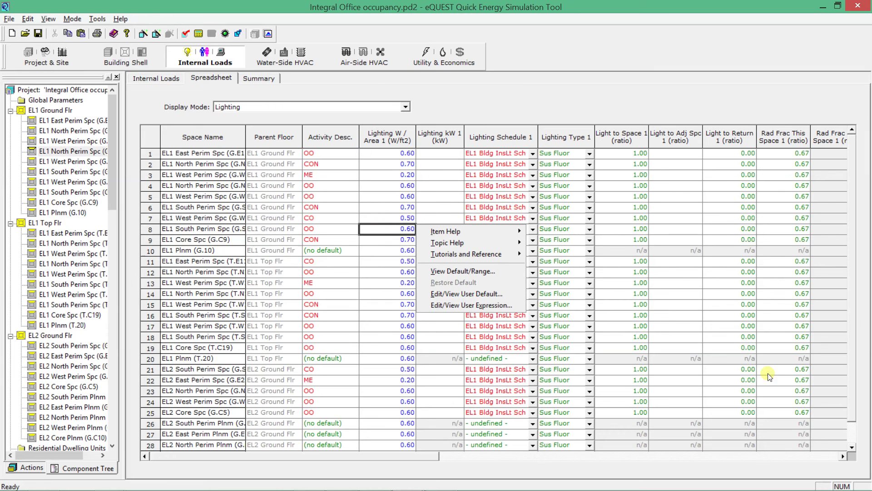
{"action": "mouse_move", "coordinate": [809, 489]}
- Run the simulation, review the monthly electric and gas summary reports, and return to building description mode
{"action": "left_click", "coordinate": [178, 89]}
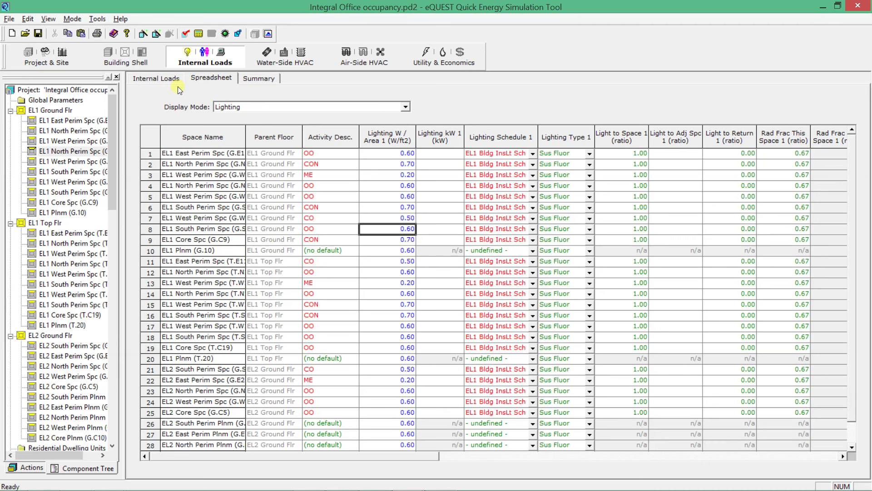
{"action": "left_click", "coordinate": [200, 35]}
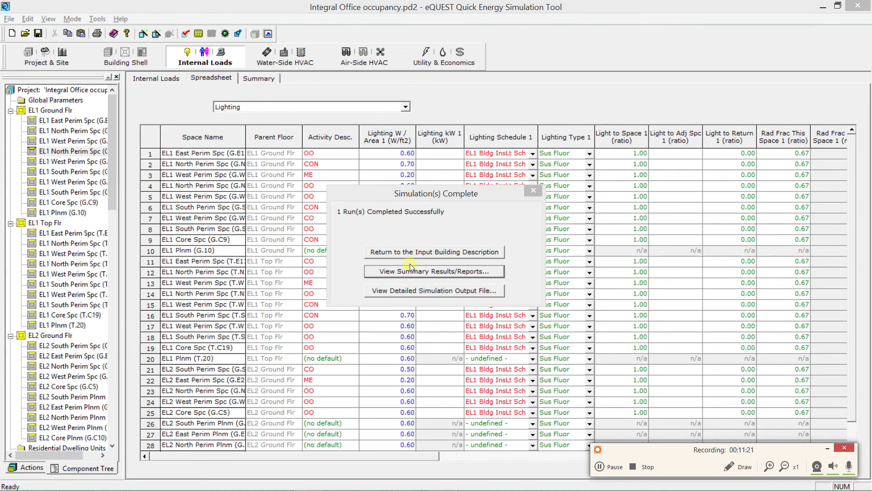
{"action": "left_click", "coordinate": [387, 270]}
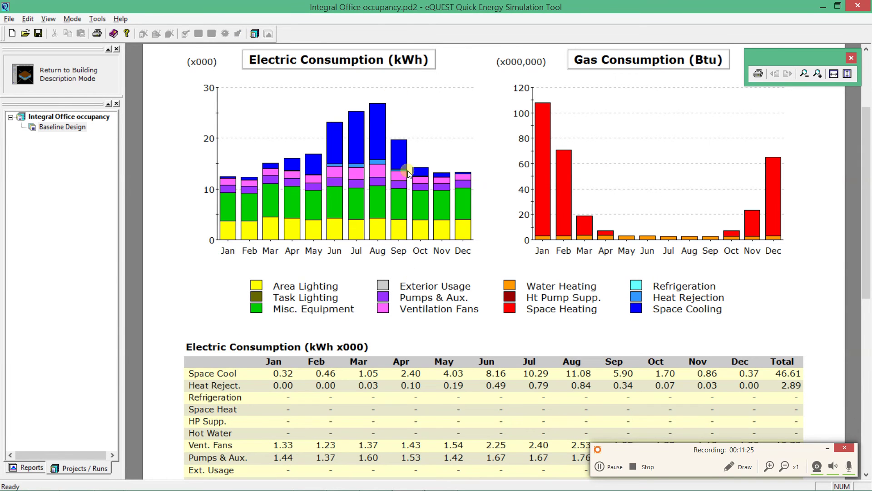
{"action": "left_click", "coordinate": [56, 78]}
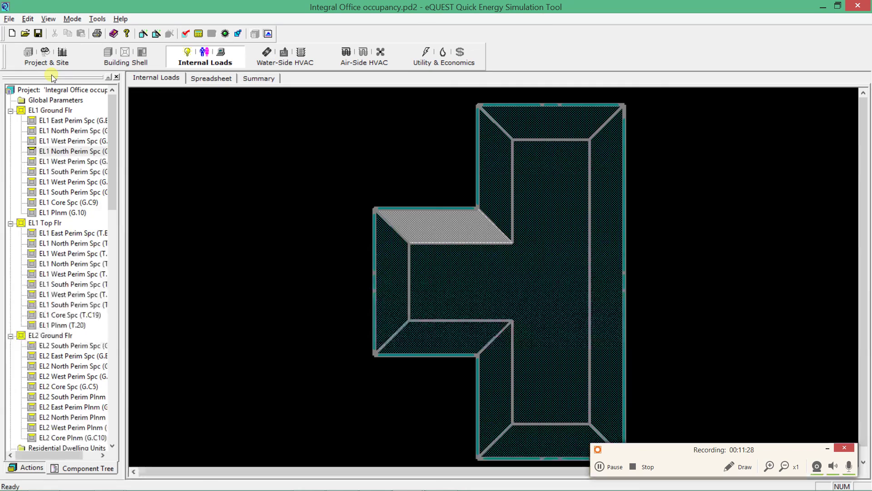
- Check that EL1 West Perim Spc's Lighting tab shows 0.200 W/ft2
{"action": "left_click", "coordinate": [128, 55]}
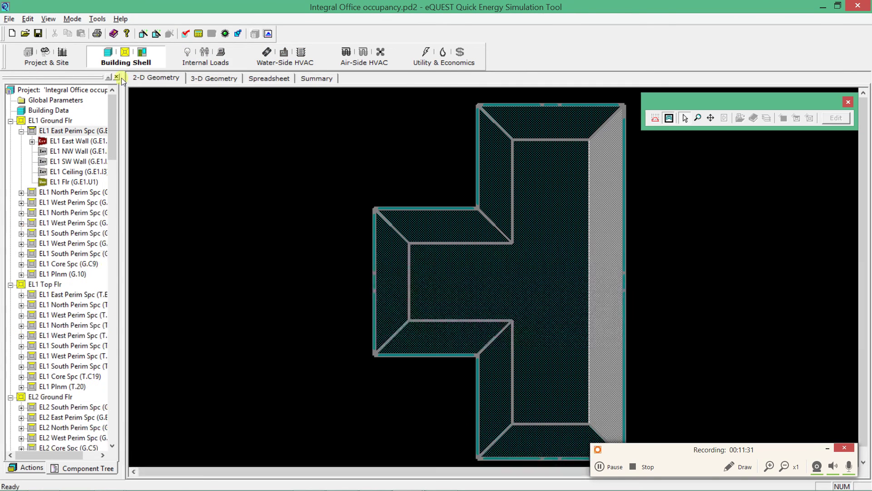
{"action": "left_click", "coordinate": [203, 56]}
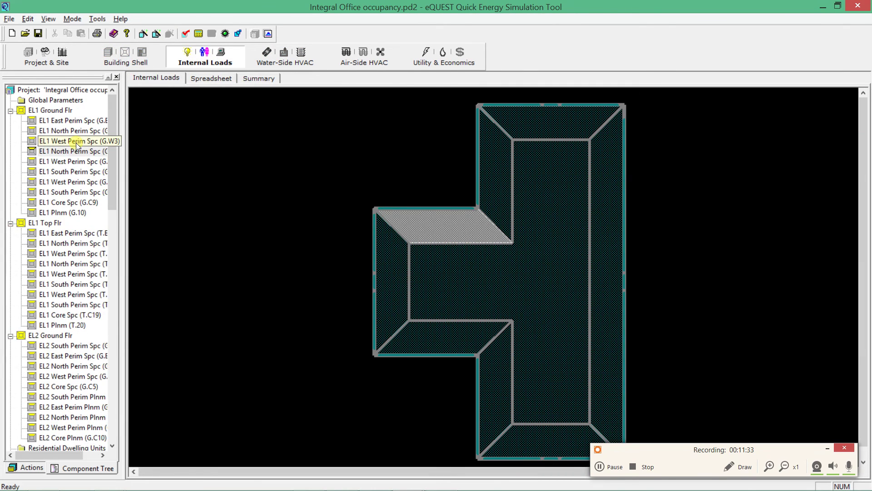
{"action": "double_click", "coordinate": [76, 143]}
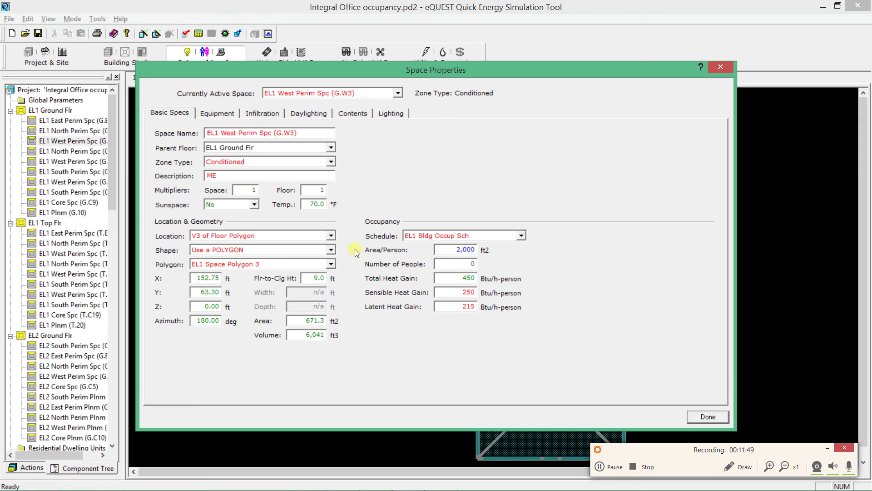
{"action": "left_click", "coordinate": [402, 116]}
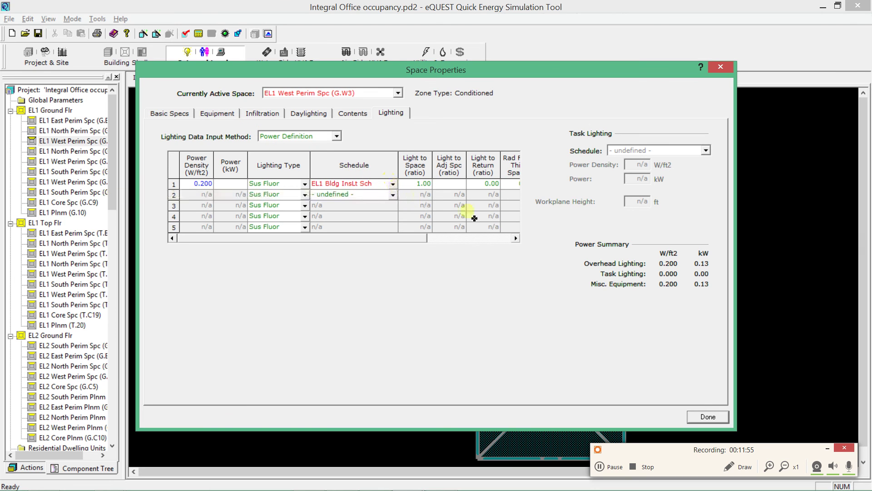
{"action": "left_click", "coordinate": [714, 420]}
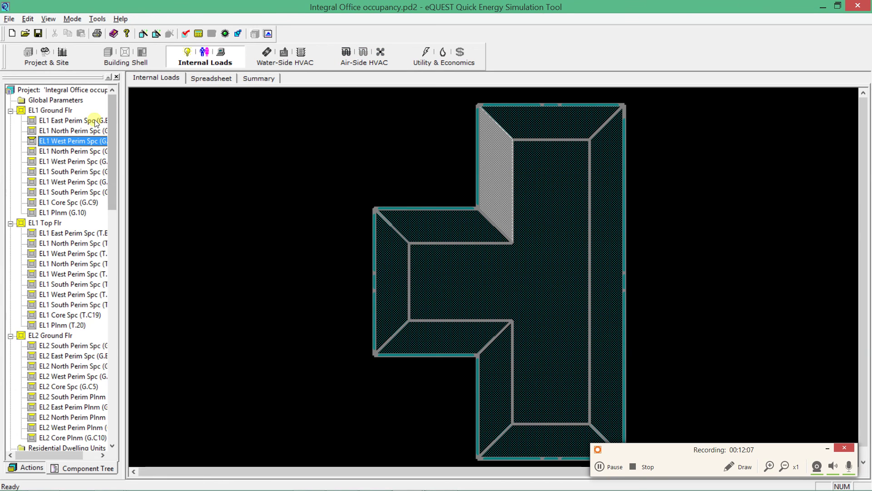
- Recheck EL1 West Perim Spc's properties, then bring up the Air-Side HVAC system diagram
{"action": "double_click", "coordinate": [84, 142]}
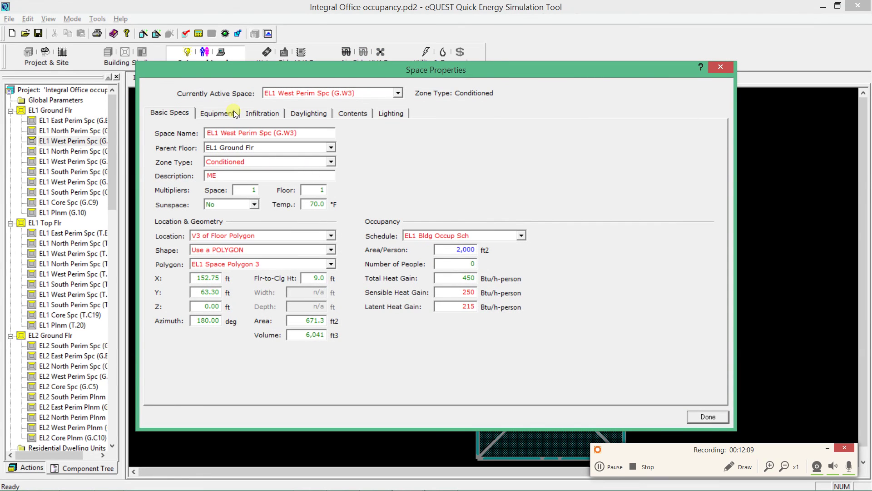
{"action": "key", "text": "alt+Tab"}
{"action": "key", "text": "alt+Tab"}
{"action": "key", "text": "alt+Tab"}
{"action": "key", "text": "alt+shift+Tab"}
{"action": "key", "text": "alt+shift+Tab"}
{"action": "key", "text": "alt+shift+Tab"}
{"action": "left_click", "coordinate": [708, 416]}
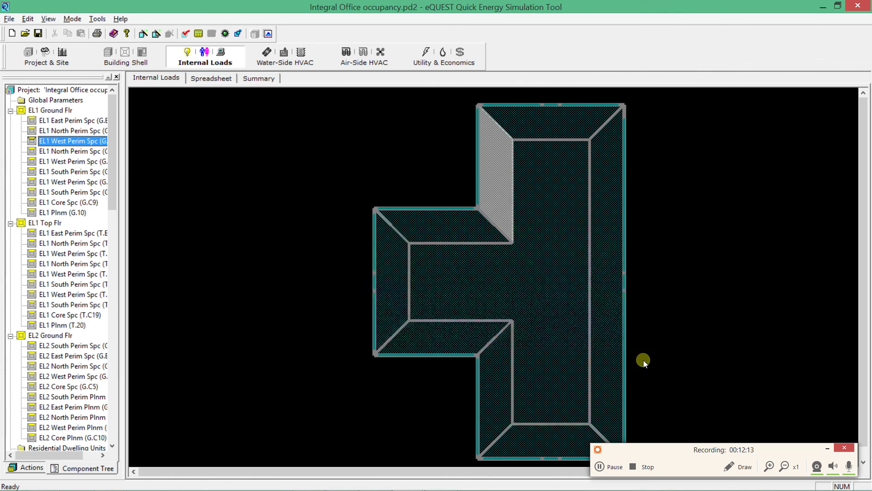
{"action": "left_click", "coordinate": [377, 65]}
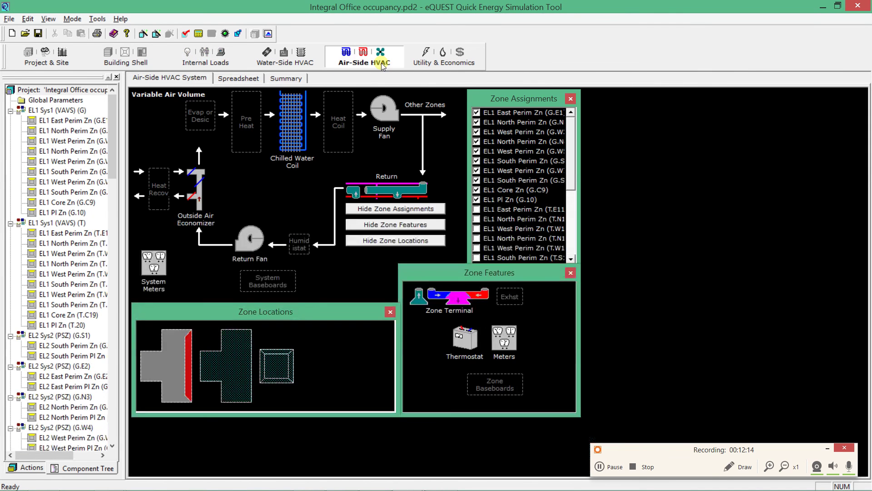
{"action": "left_click", "coordinate": [65, 121]}
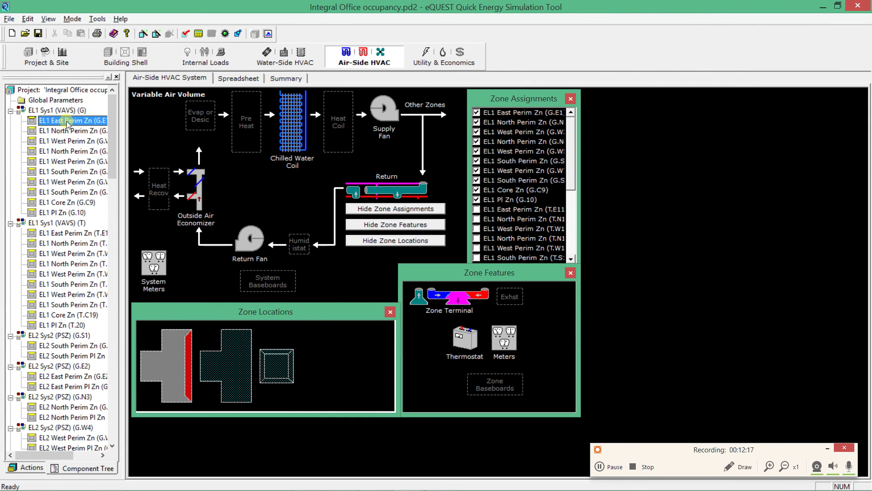
{"action": "double_click", "coordinate": [72, 123]}
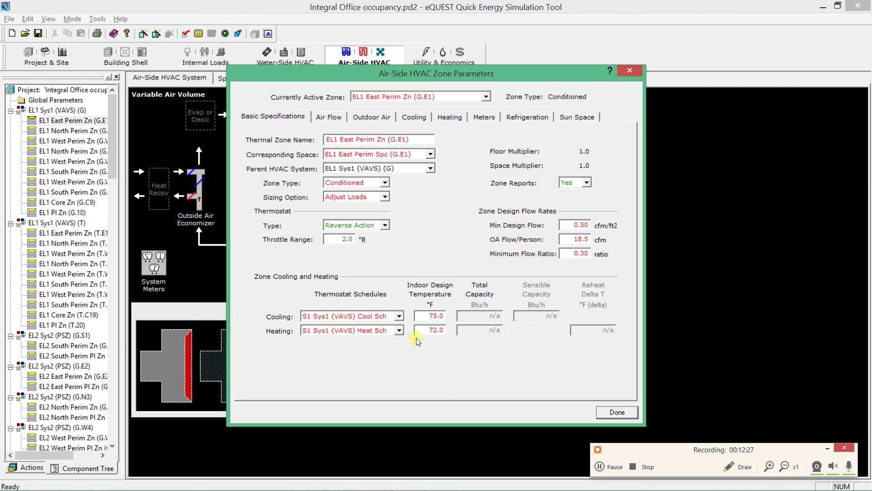
{"action": "left_click", "coordinate": [616, 412]}
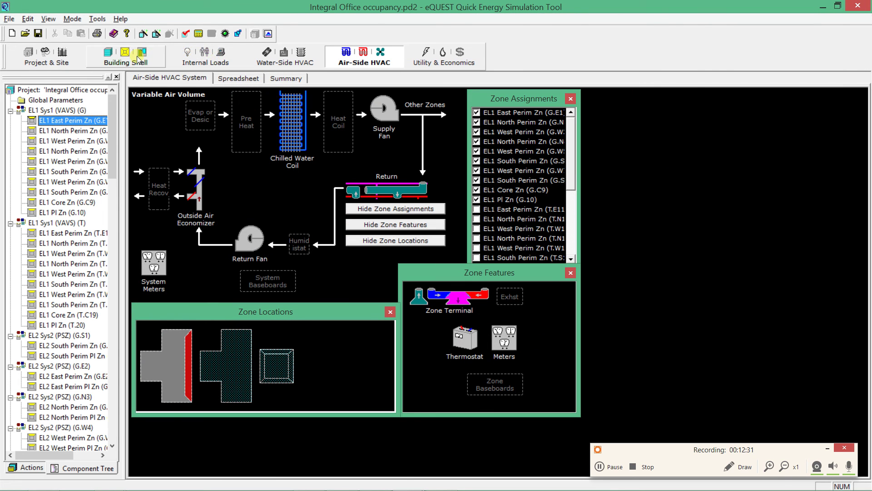
{"action": "left_click", "coordinate": [100, 131]}
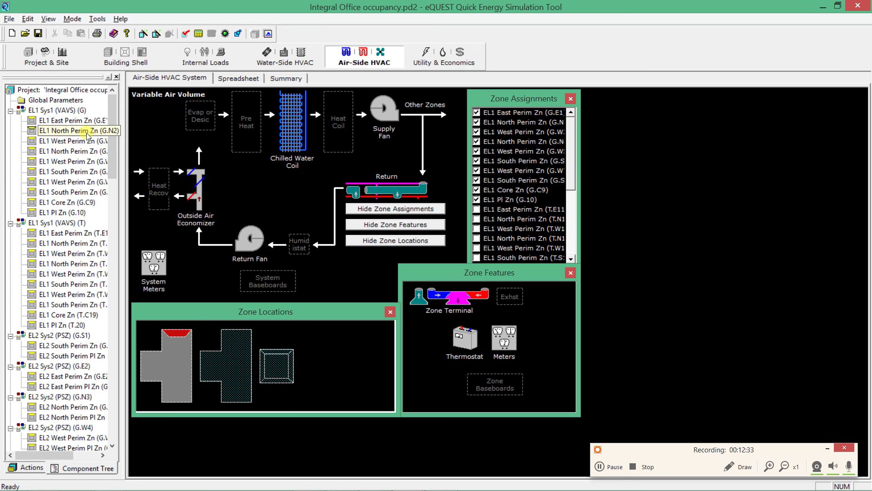